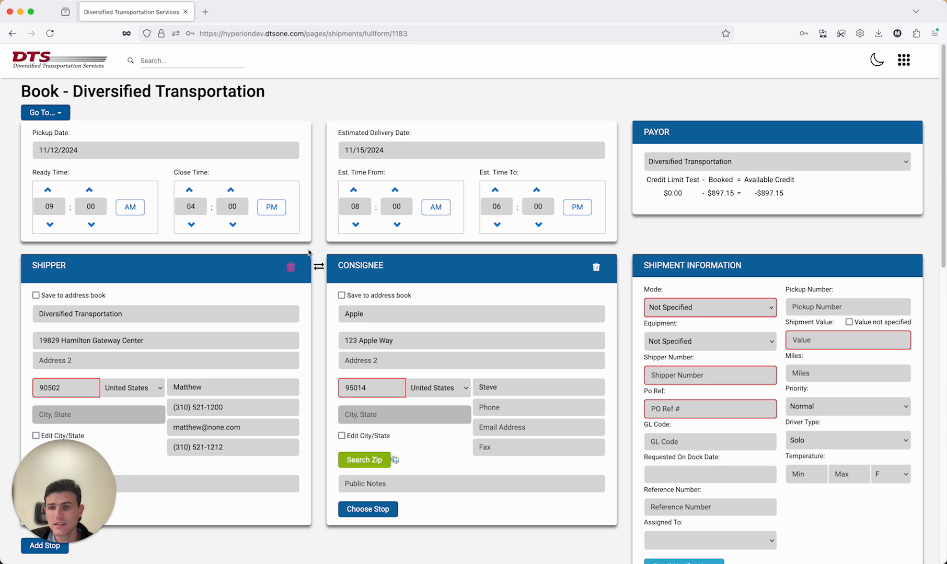
Look over the full booking form, from the pickup and delivery times down to the commodity and insurance sections.
scroll(249, 289, "down", 1)
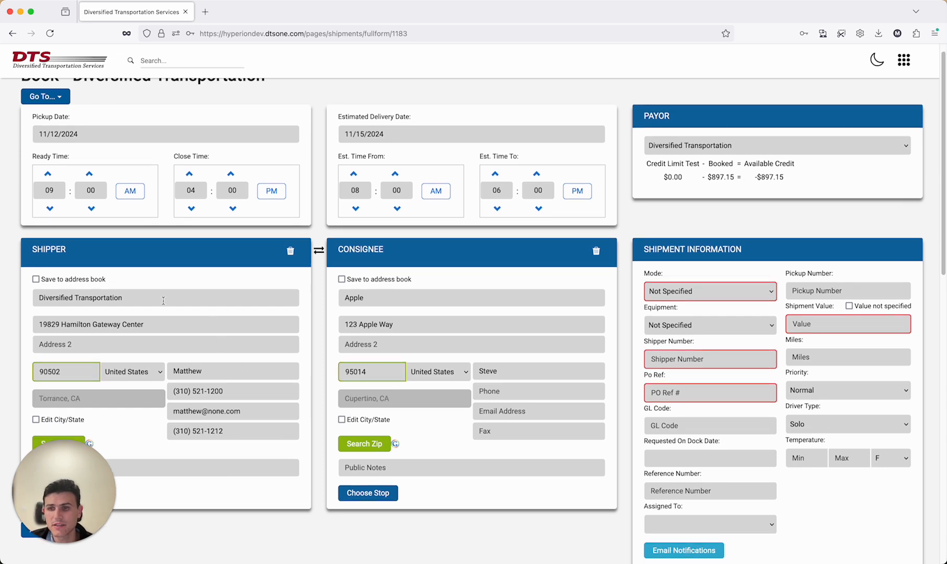
scroll(313, 303, "down", 5)
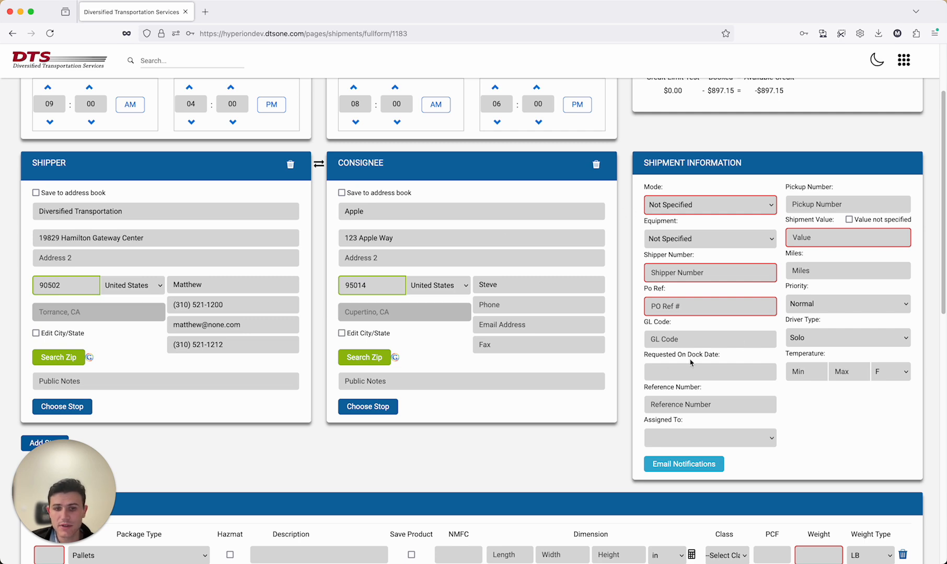
scroll(712, 359, "down", 8)
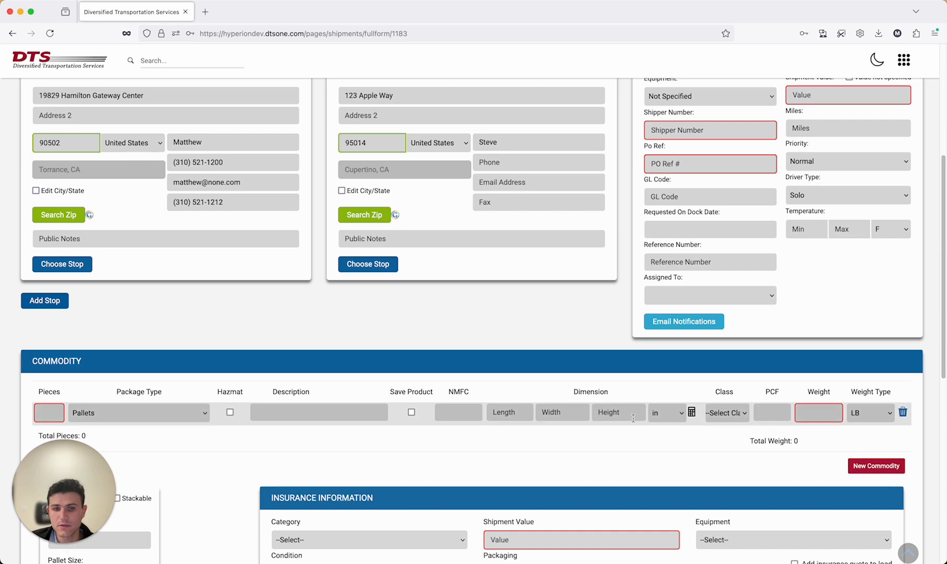
scroll(569, 421, "down", 4)
scroll(226, 369, "up", 8)
scroll(227, 370, "up", 10)
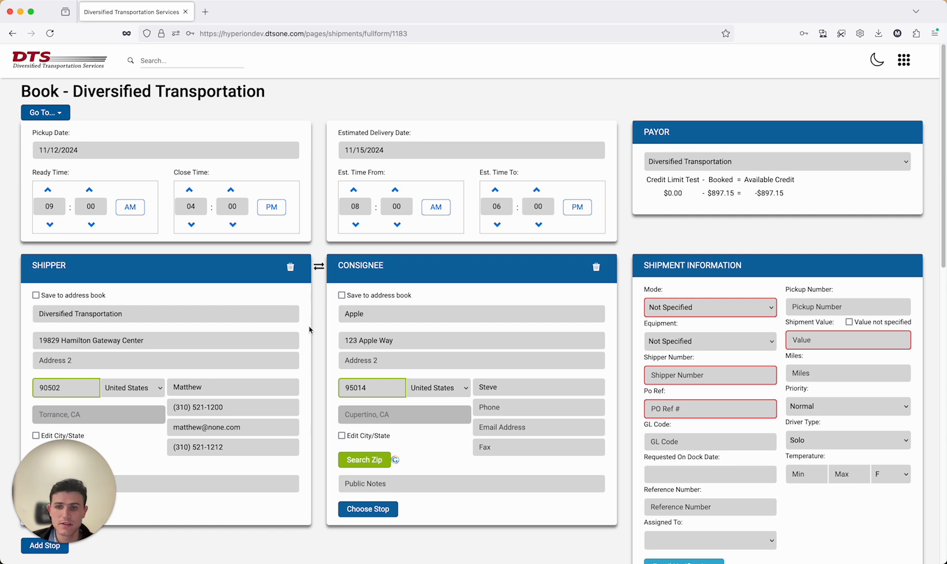
Open the short quote form and look over its shipper, consignee, commodity and supplemental charges sections.
left_click(56, 119)
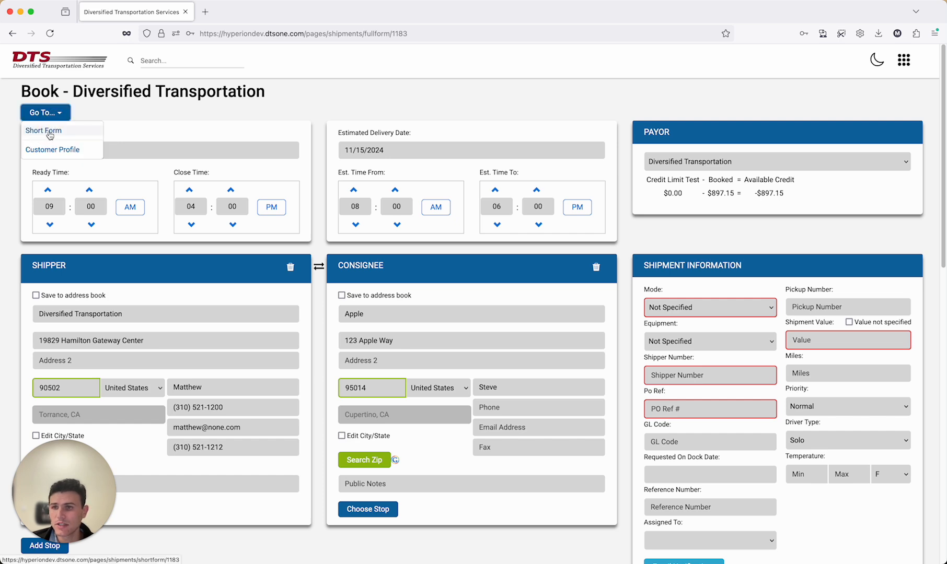
left_click(50, 133)
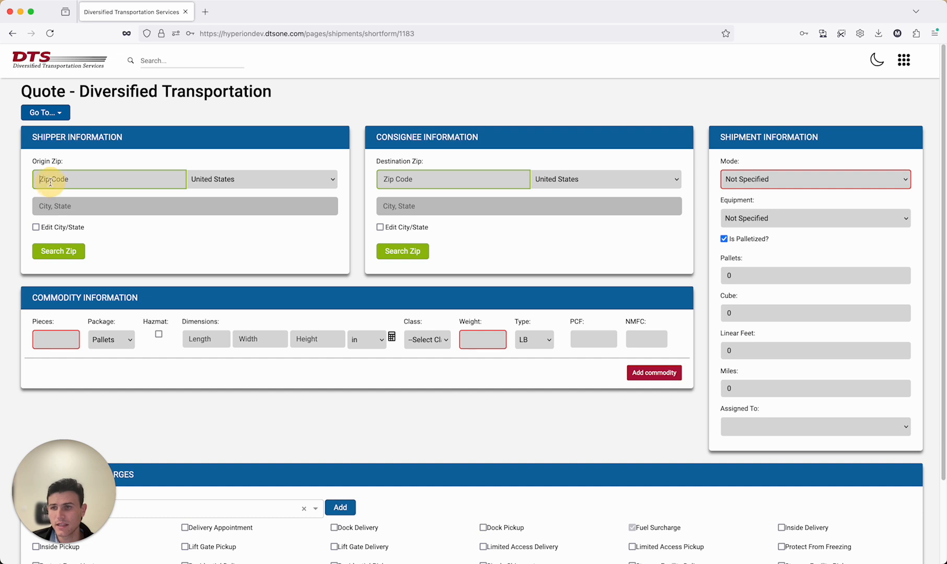
left_click(72, 184)
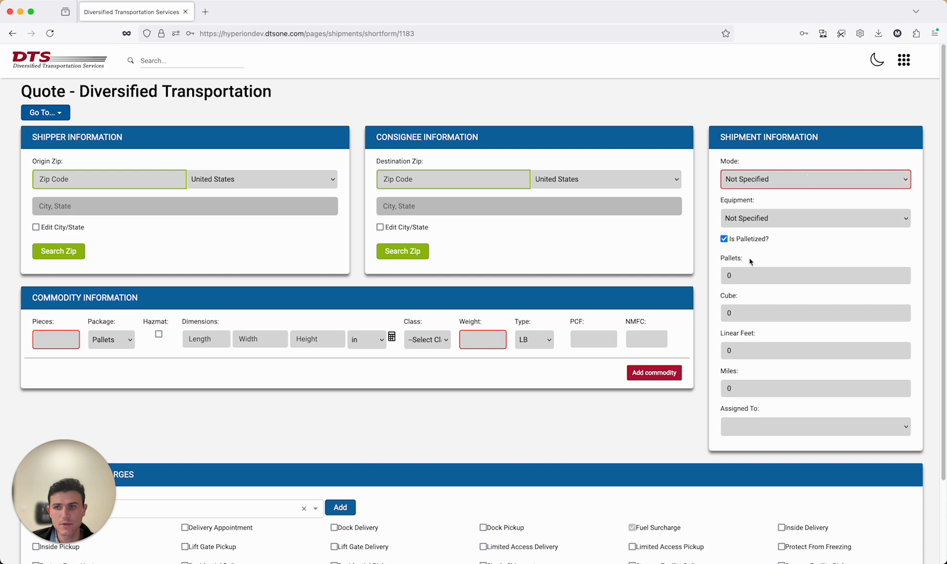
scroll(449, 405, "down", 1)
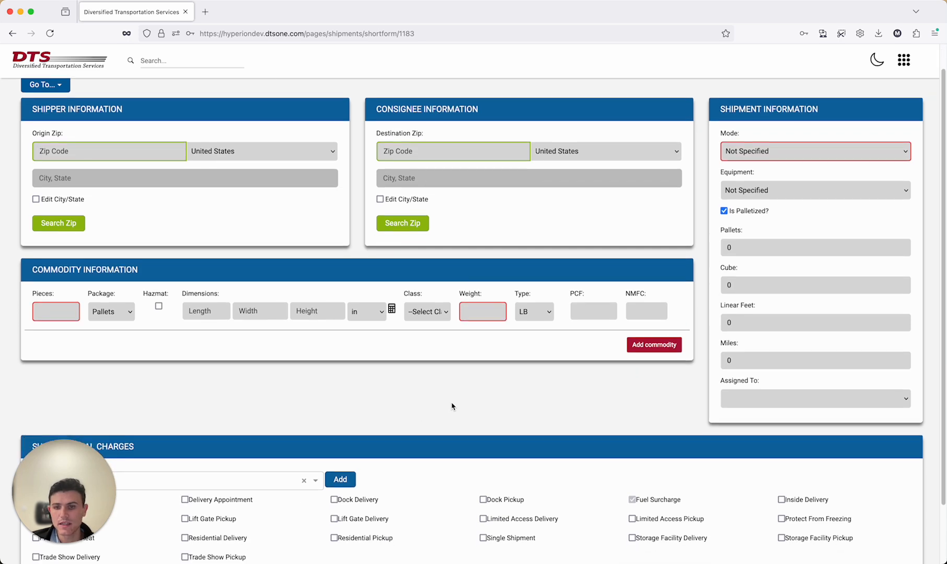
scroll(452, 407, "down", 2)
scroll(340, 397, "up", 4)
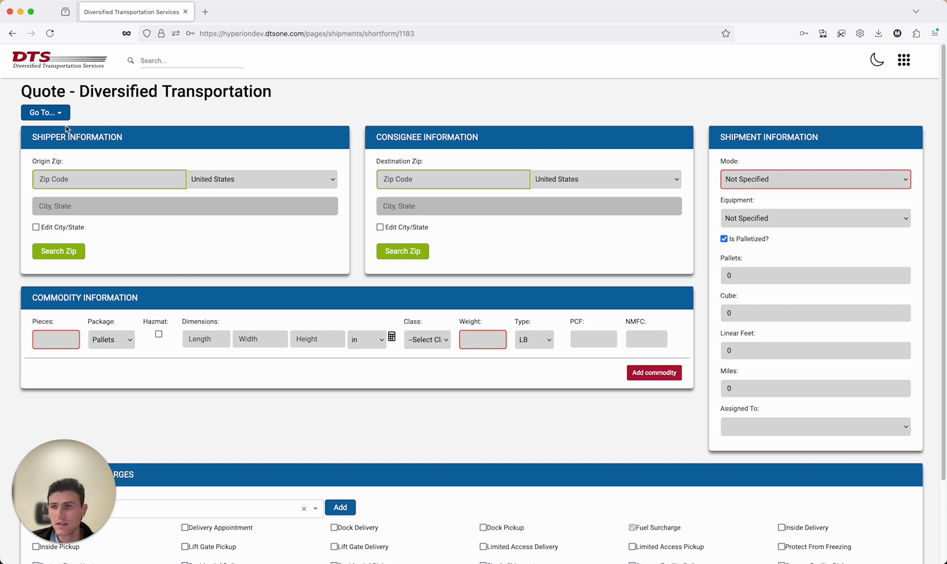
Open the short form from the customer profile and switch back to the full booking form.
left_click(40, 65)
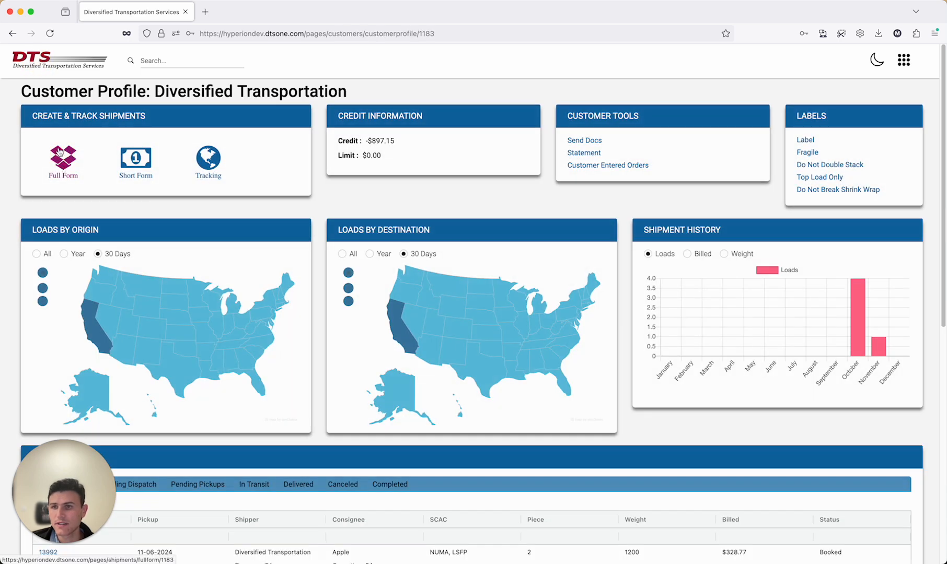
left_click(139, 156)
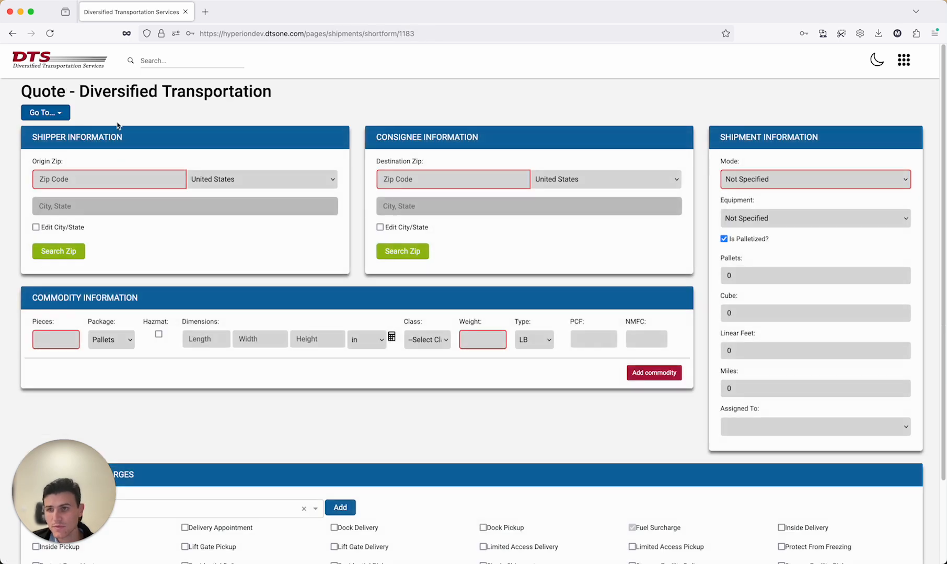
left_click(44, 112)
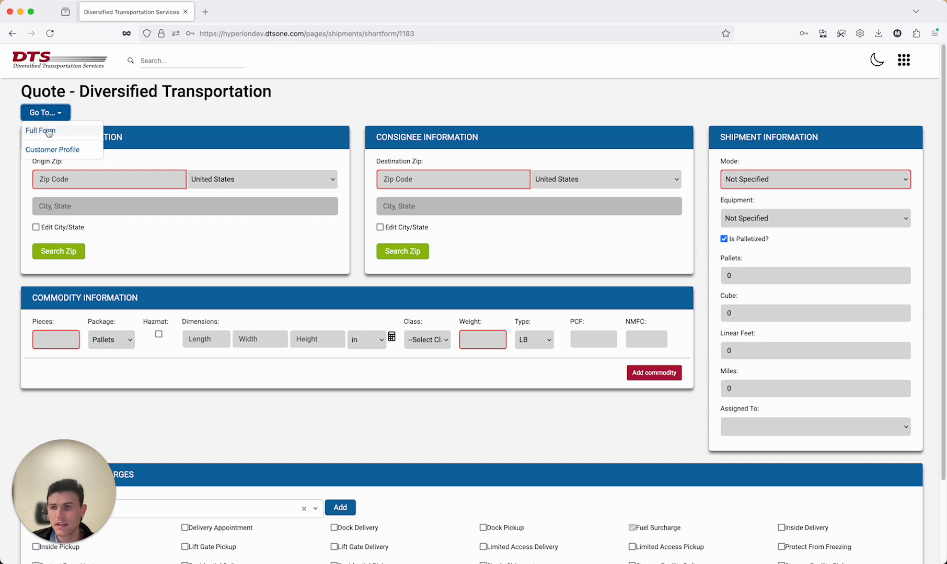
left_click(47, 131)
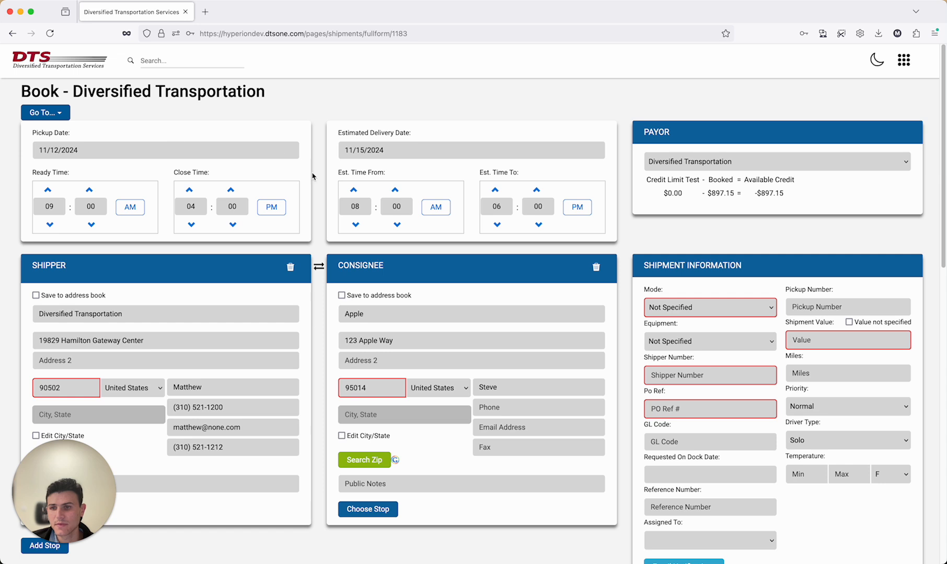
Set the shipment mode to LTL and the shipment value to $10,000.
scroll(232, 194, "down", 4)
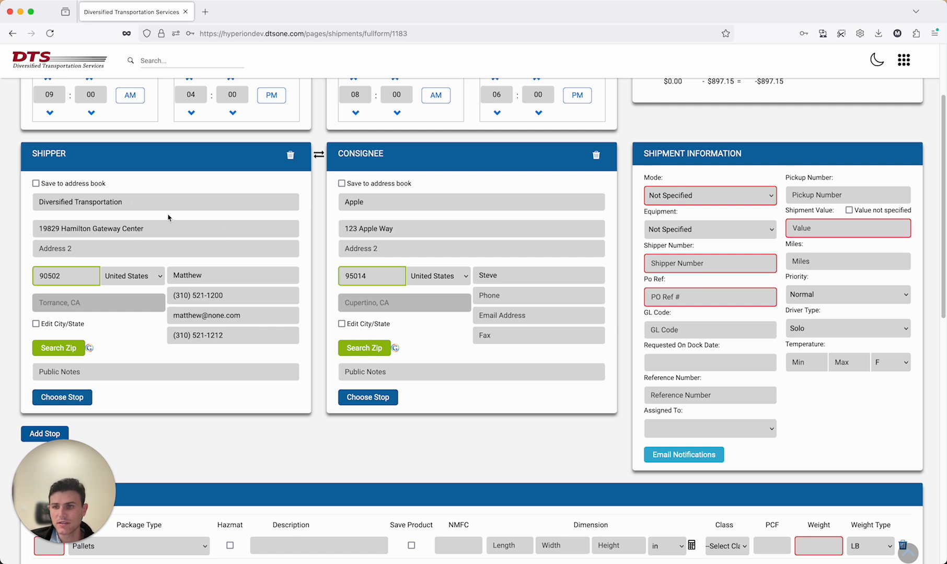
left_click(131, 202)
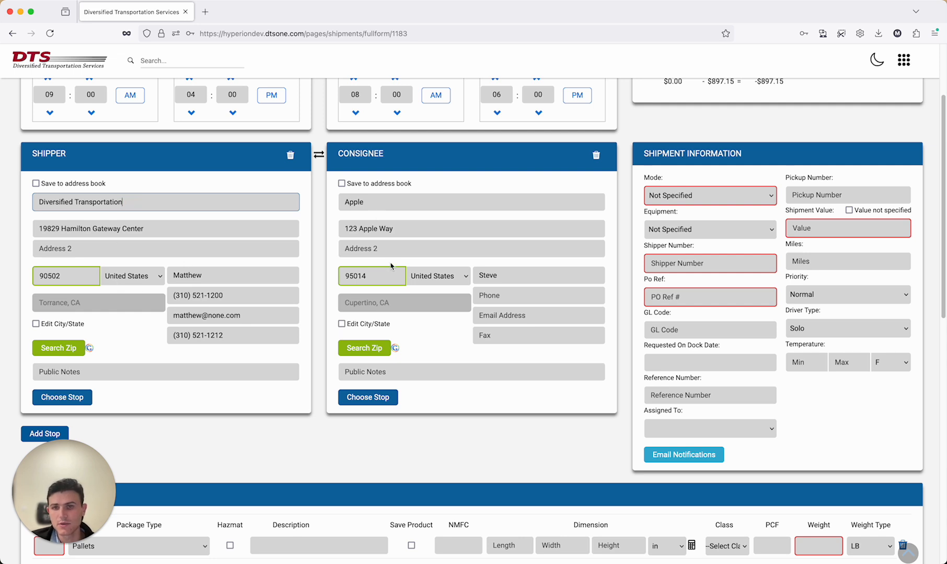
left_click(702, 196)
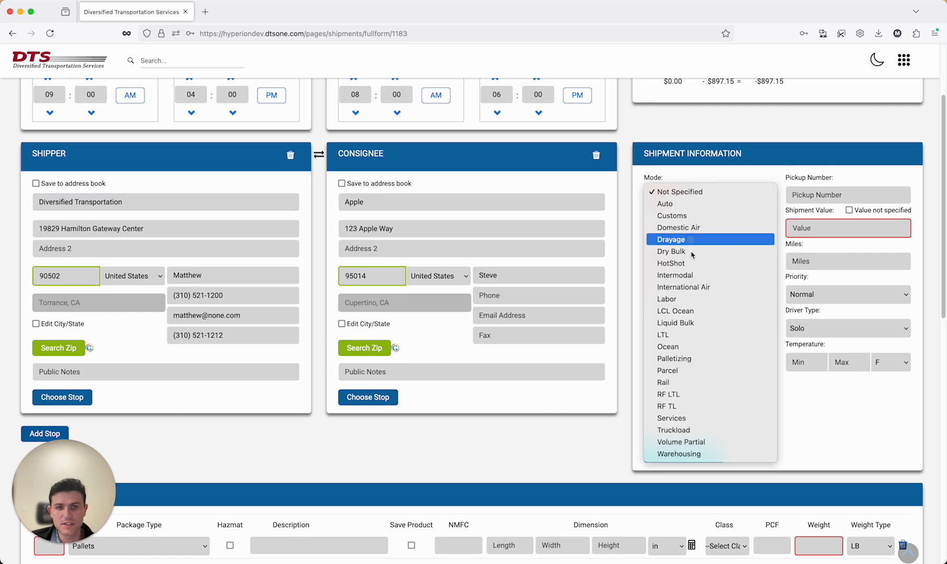
left_click(679, 332)
left_click(840, 228)
type("10,000")
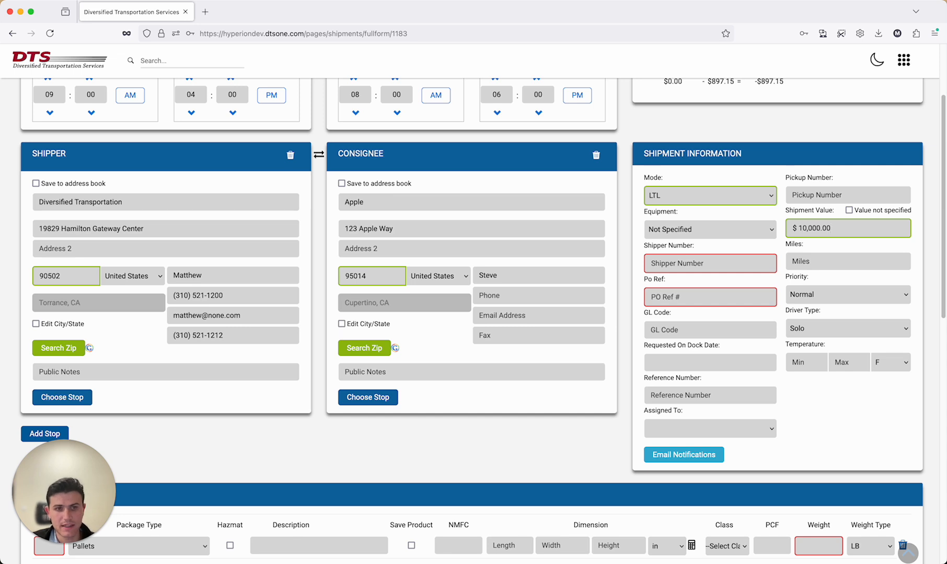
Fill in the required purchase order reference in the shipment information.
left_click(666, 299)
type("DTS123")
key("Caps_Lock")
left_click(633, 255)
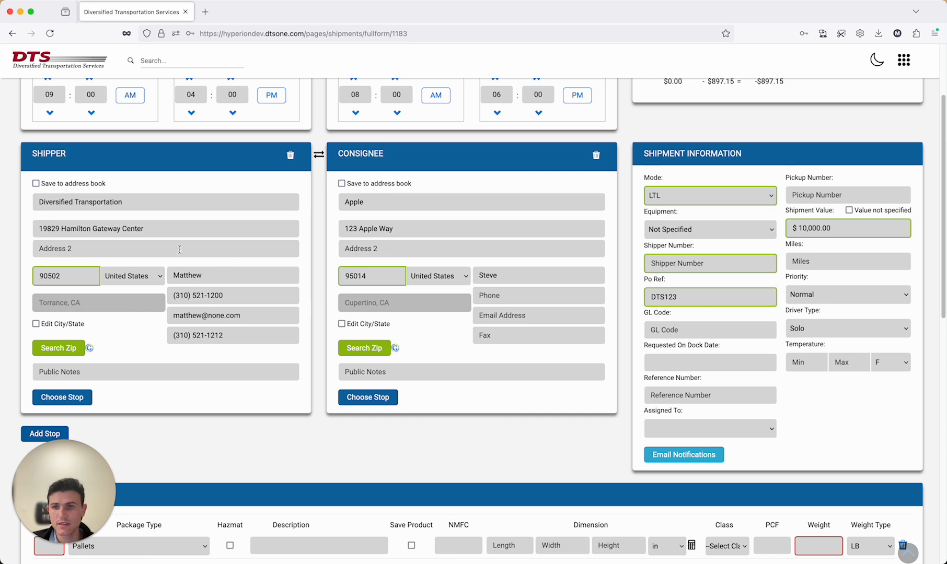
Change the pickup date to 11/13/2024.
scroll(303, 194, "up", 3)
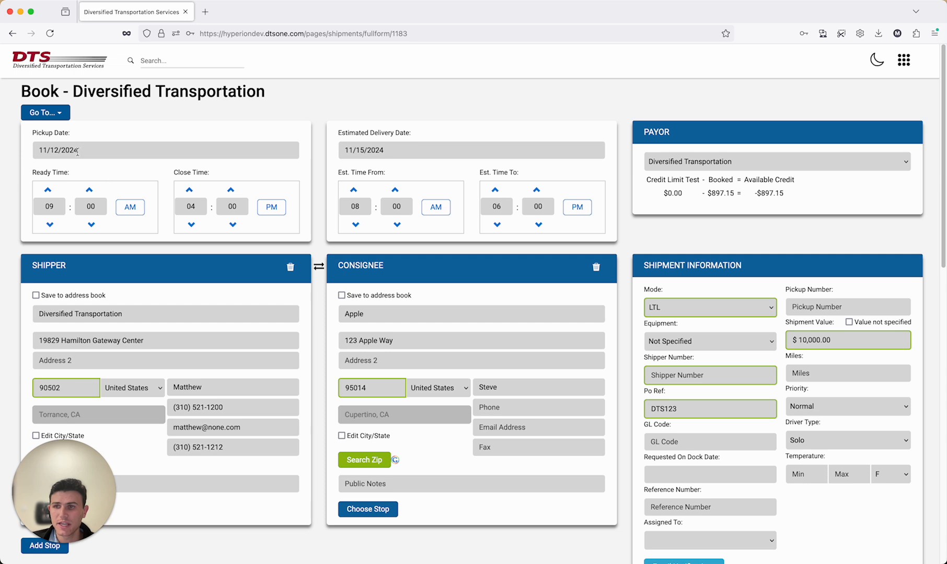
left_click(78, 151)
left_click(392, 164)
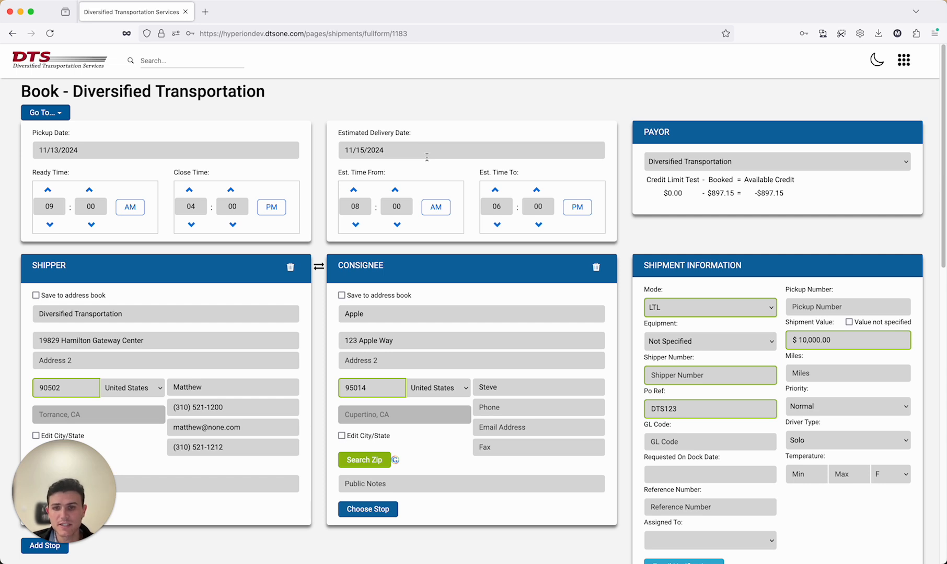
Swap the shipper and consignee details and swap them back again.
scroll(371, 235, "down", 1)
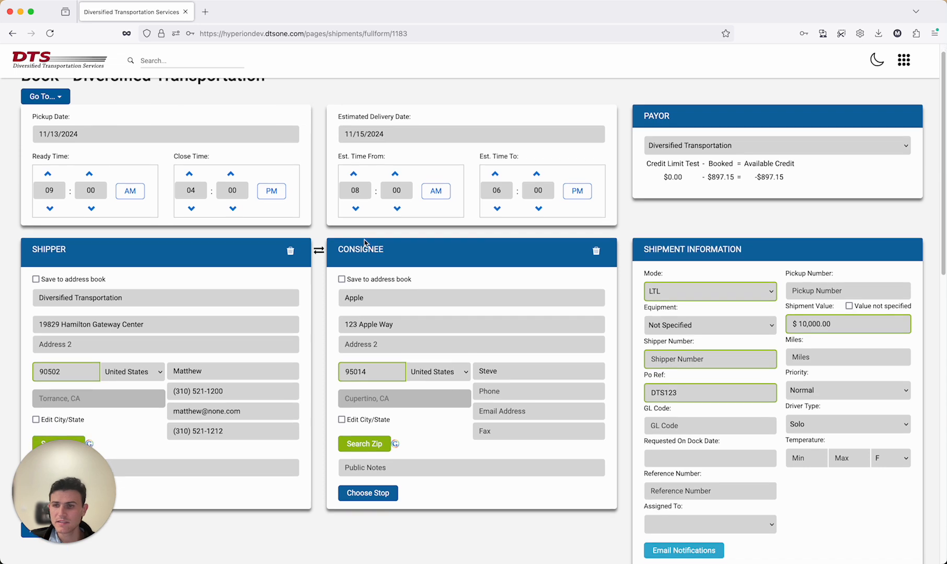
scroll(323, 285, "down", 1)
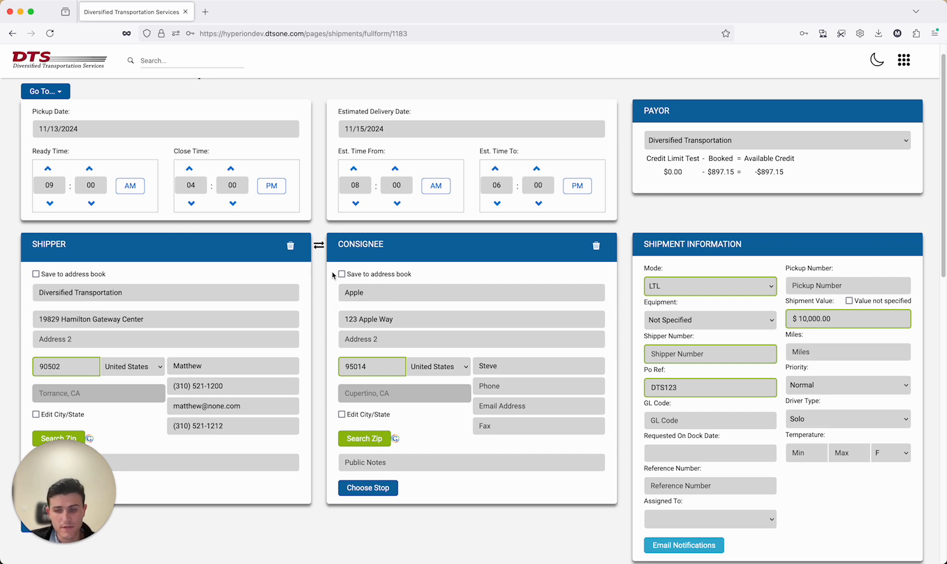
left_click(318, 247)
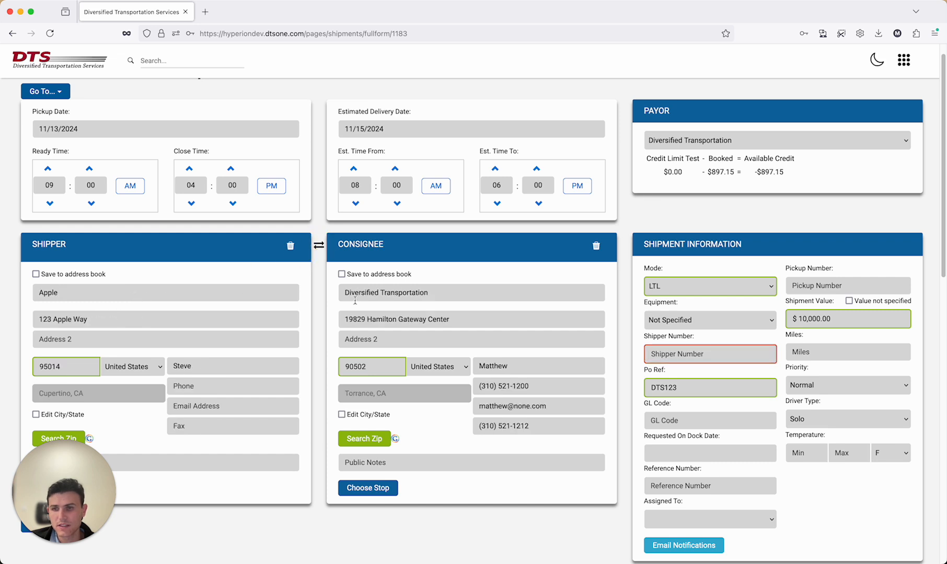
left_click(318, 245)
Set the commodity to 3 pieces and describe it as "Dog Toys".
scroll(209, 277, "down", 3)
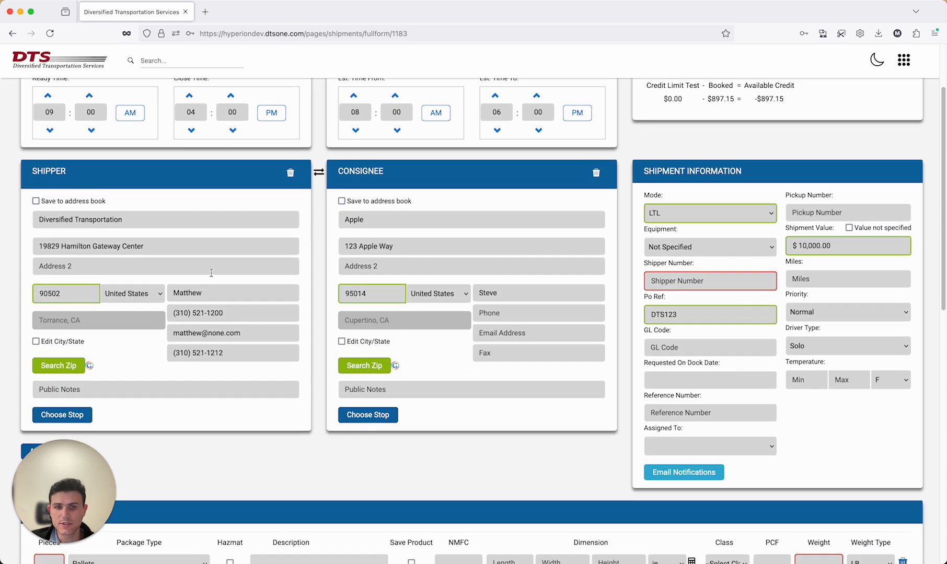
scroll(225, 293, "down", 8)
left_click(59, 340)
type("3")
left_click(281, 341)
type("dO")
key("BackSpace")
key("BackSpace")
type("Dog Touy")
key("BackSpace")
key("BackSpace")
type("ys")
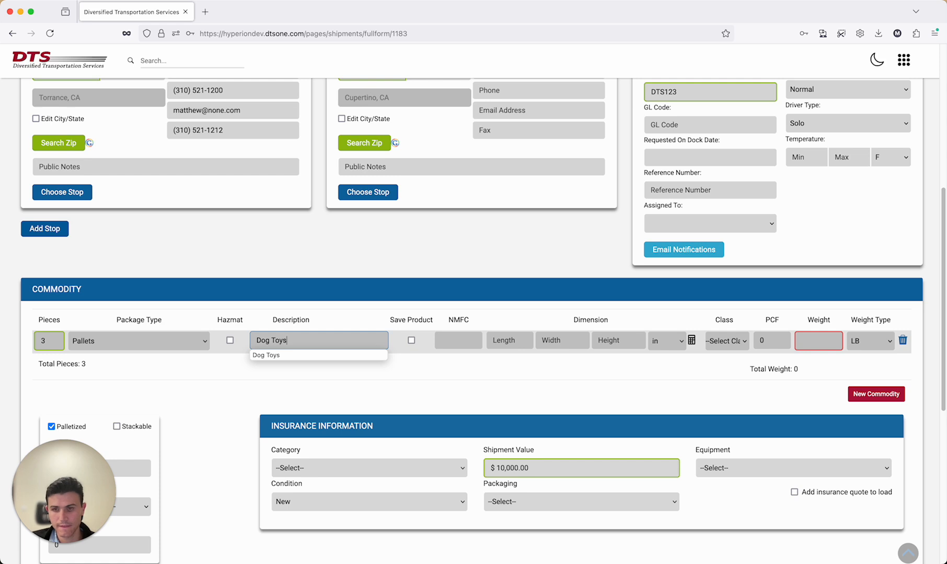
Set the Dog Toys dimensions to 48 x 40 x 60 inches and dismiss the width notice.
key("Tab")
key("Tab")
key("Tab")
type("48")
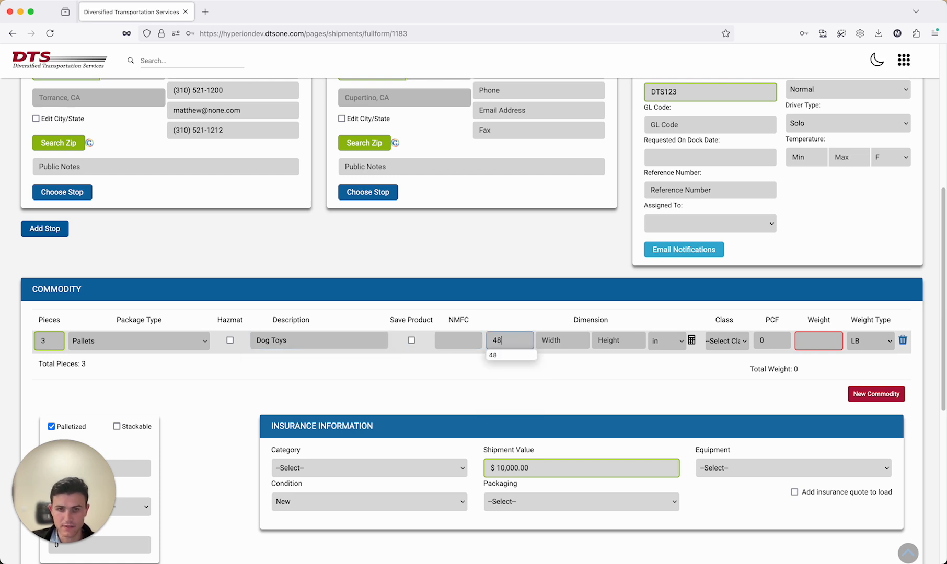
key("Tab")
type("4060")
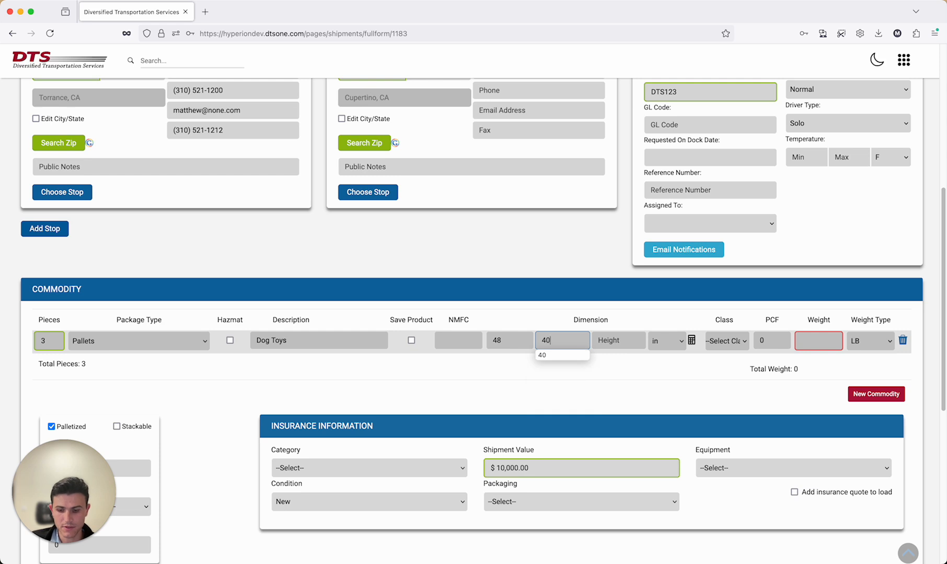
key("BackSpace")
key("BackSpace")
key("Tab")
type("60")
left_click(324, 322)
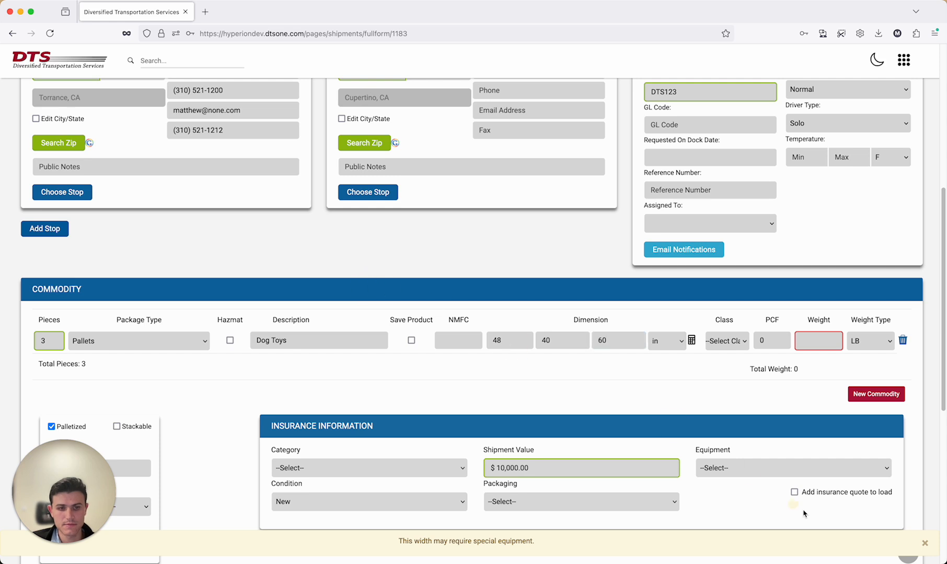
left_click(925, 542)
Assign freight class 100 to the Dog Toys commodity and set its weight to 2000 LB.
left_click(727, 341)
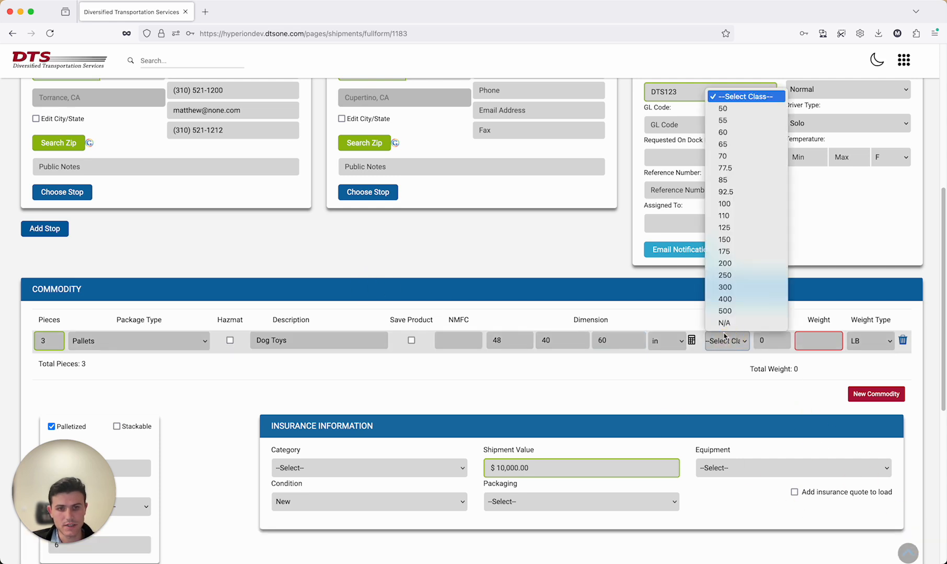
left_click(735, 208)
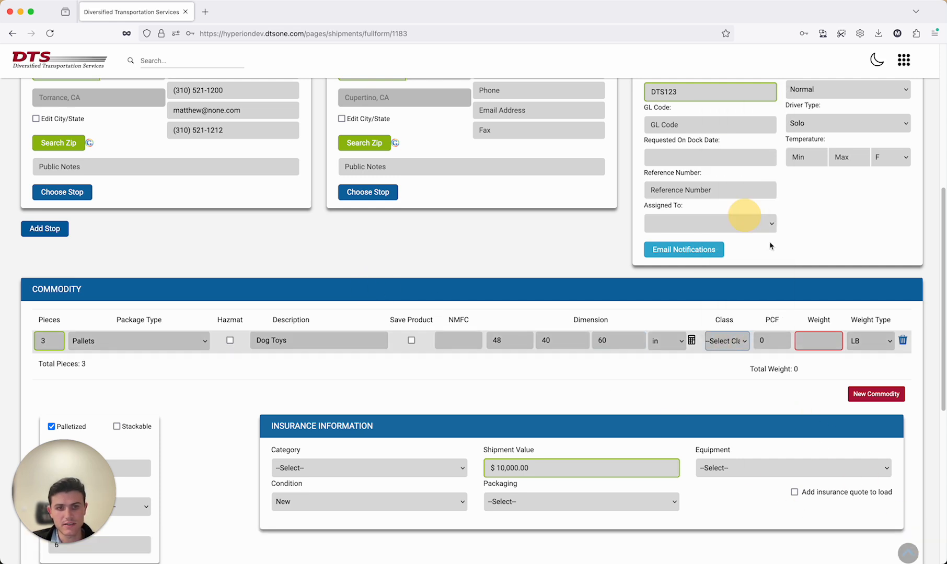
left_click(818, 340)
type("2000")
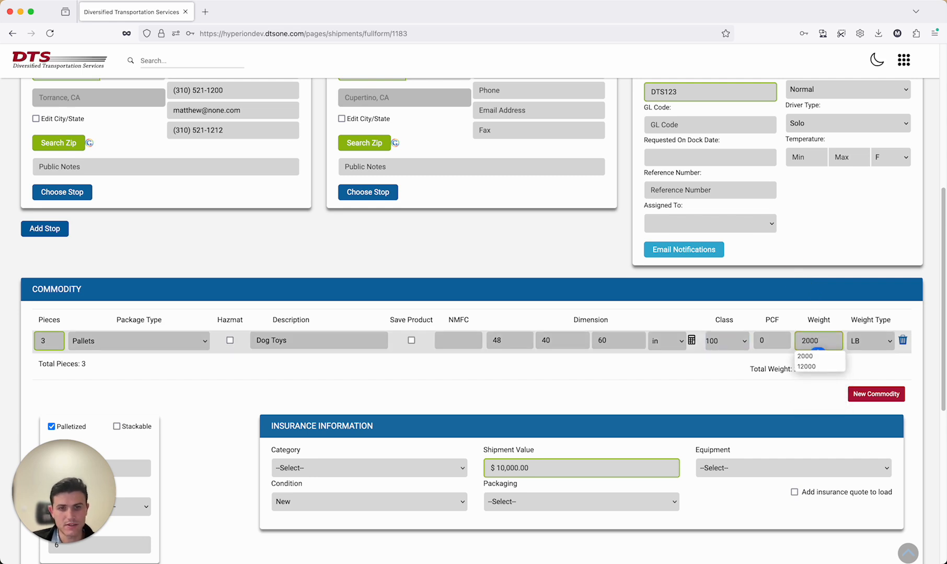
left_click(554, 268)
Set the insurance category to Pet Products.
scroll(554, 268, "down", 3)
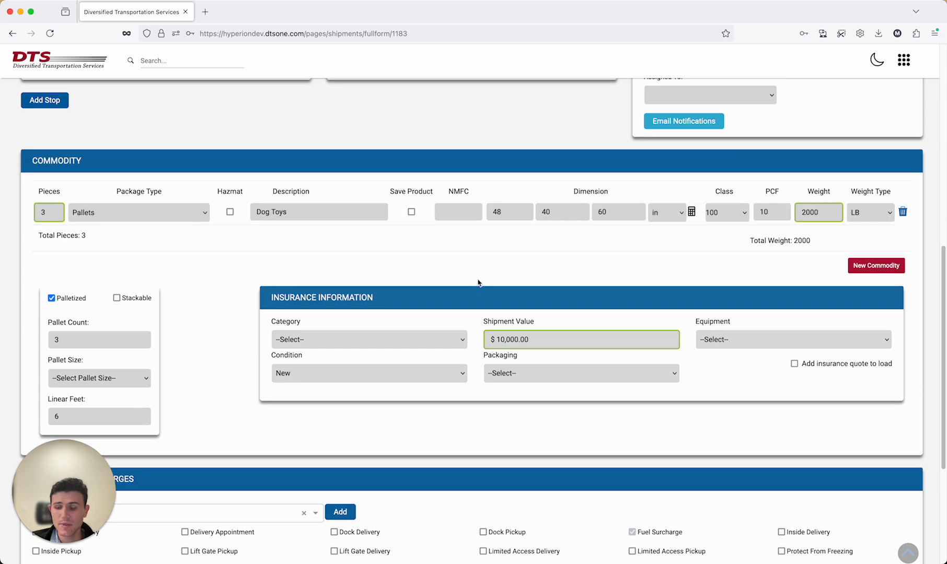
left_click(370, 344)
scroll(376, 290, "down", 5)
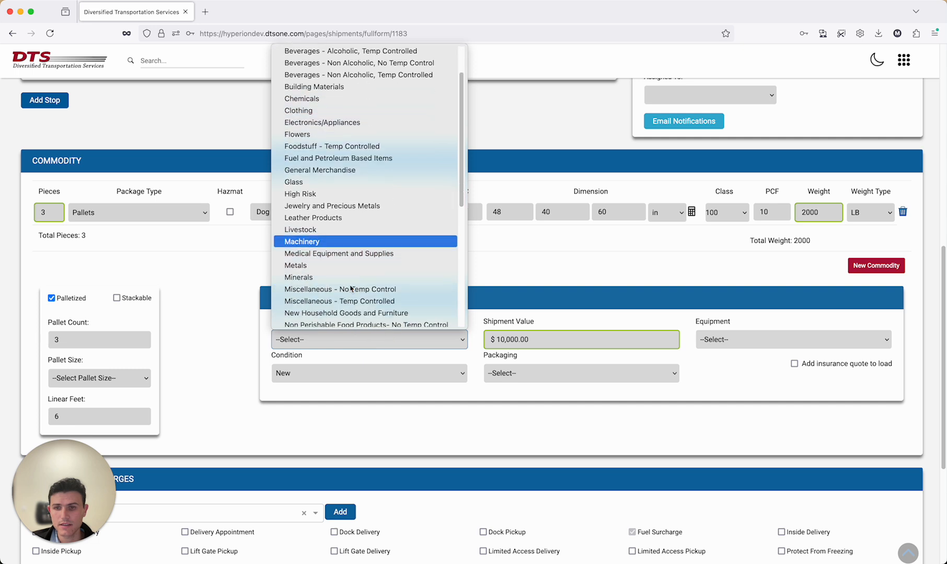
scroll(351, 288, "down", 3)
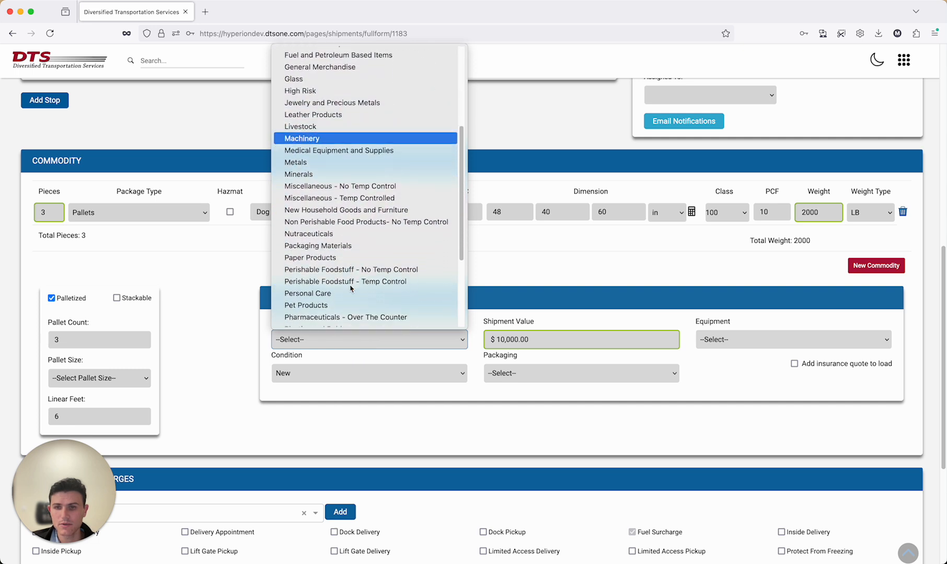
left_click(320, 307)
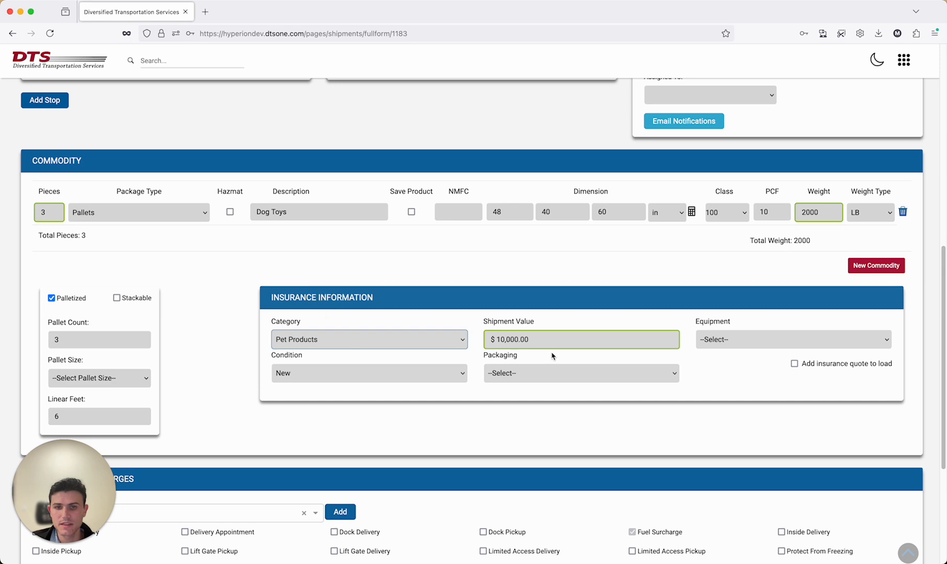
Set the packaging in the insurance information to Palletized.
scroll(566, 335, "up", 4)
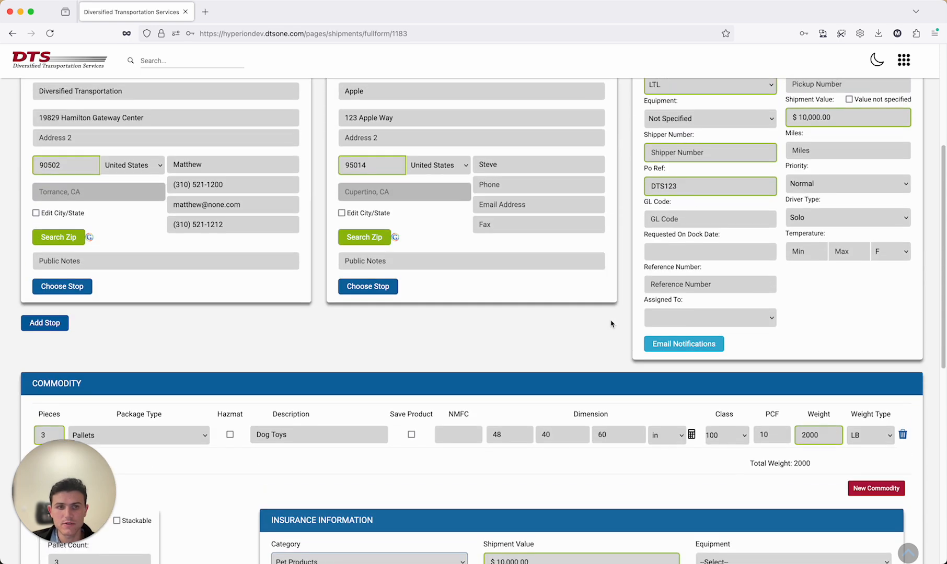
scroll(635, 371, "down", 3)
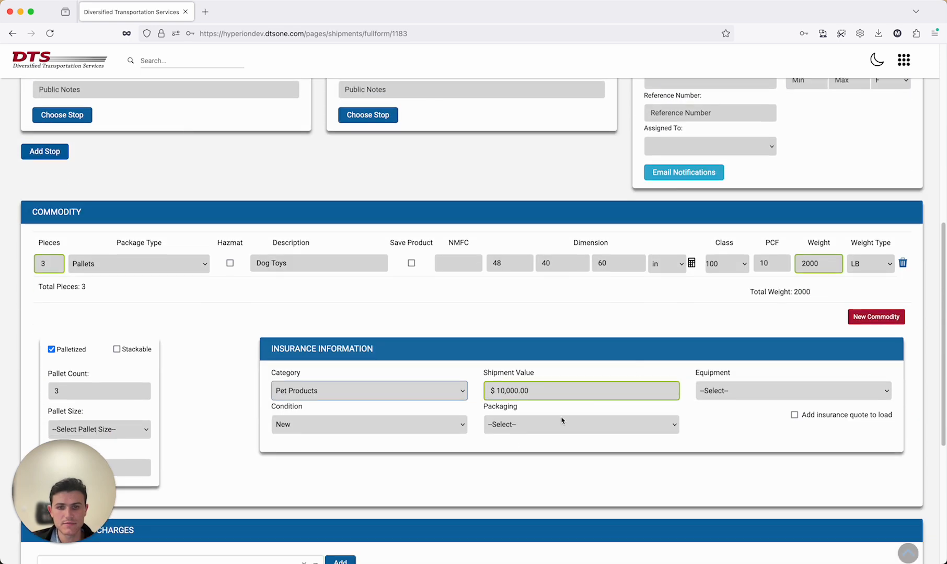
left_click(519, 427)
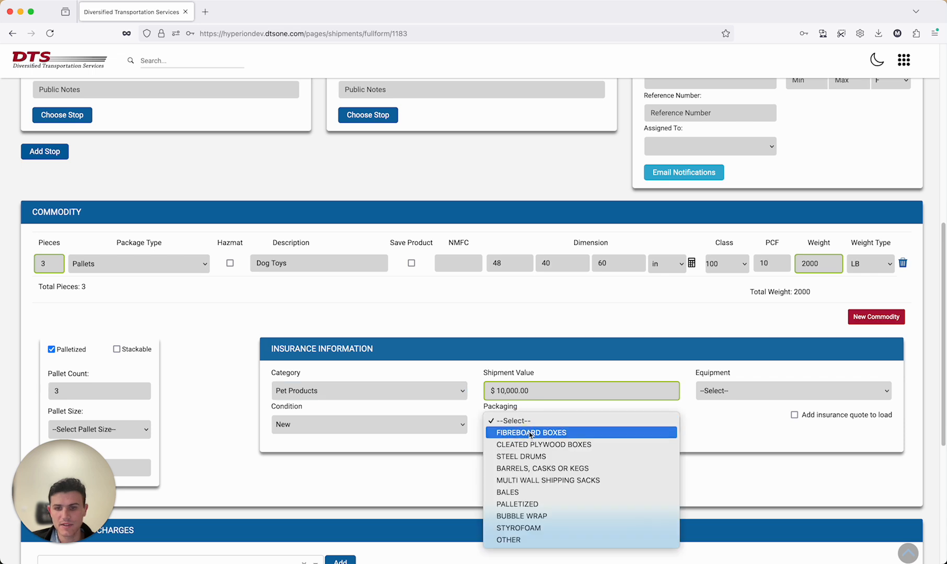
left_click(523, 506)
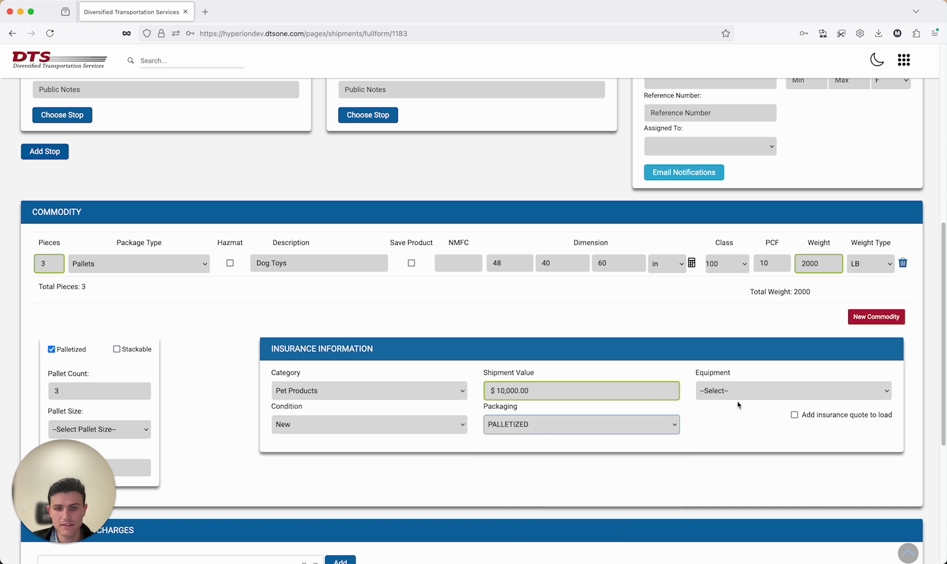
Set the insurance equipment to Dry Van and add the insurance quote to the load.
left_click(719, 392)
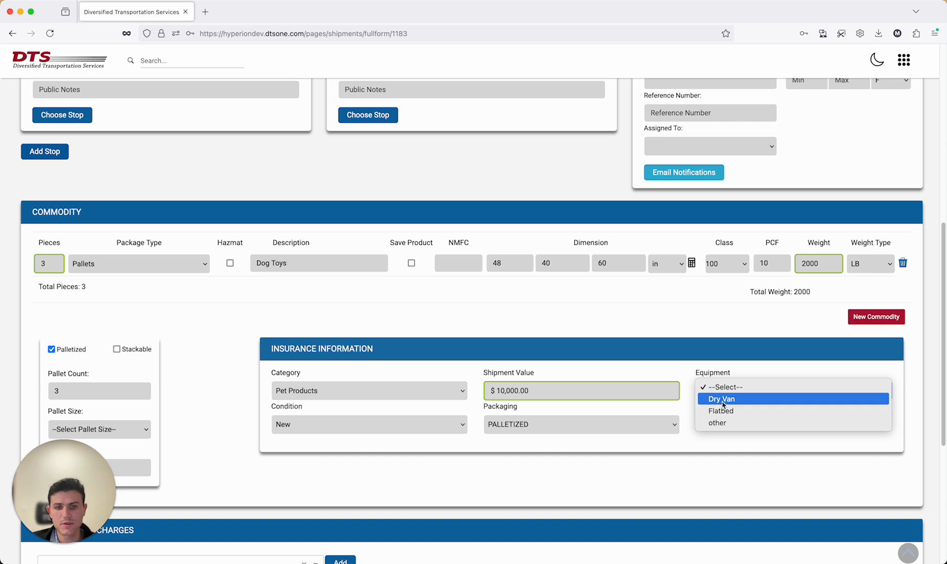
left_click(723, 400)
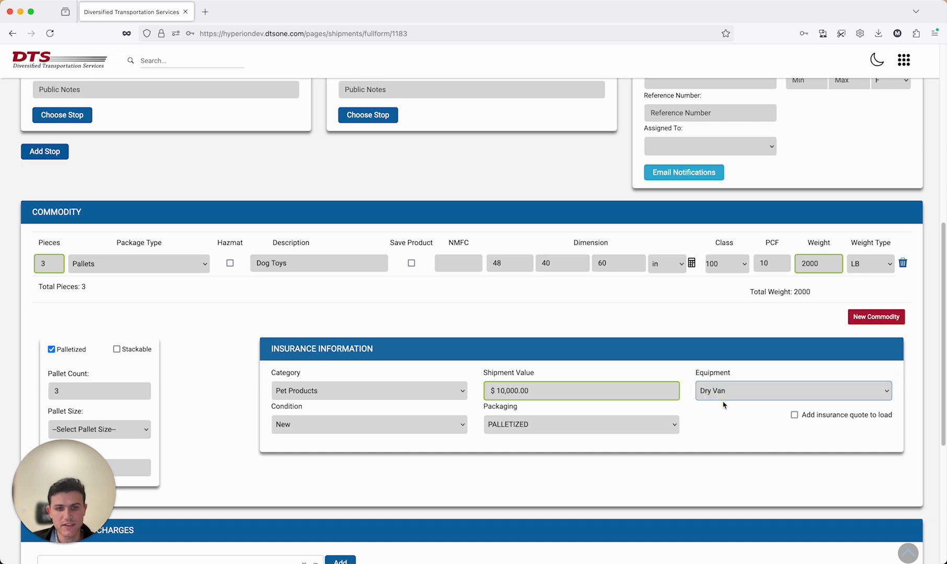
left_click(794, 415)
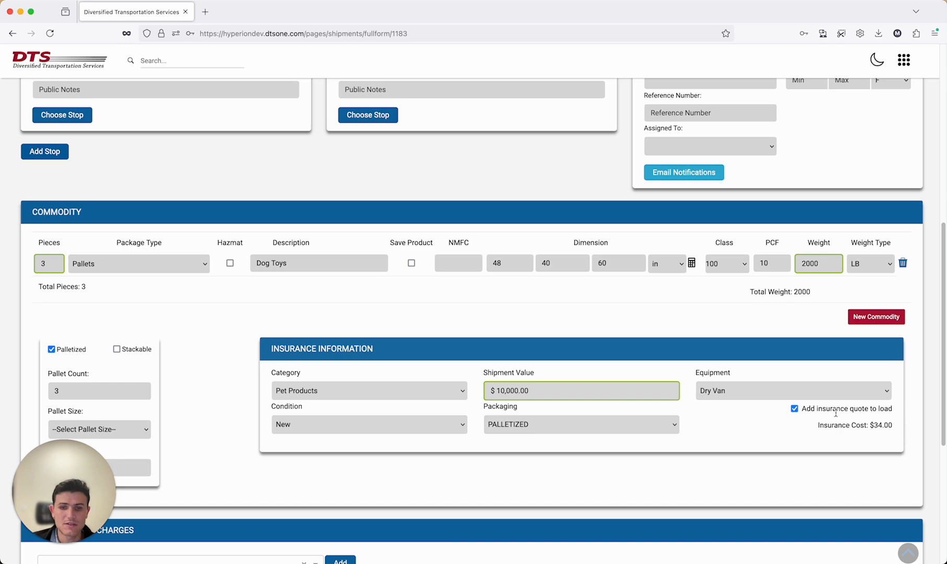
Examine the supplemental charge options, including the list of additional charges that can be added.
scroll(570, 382, "down", 8)
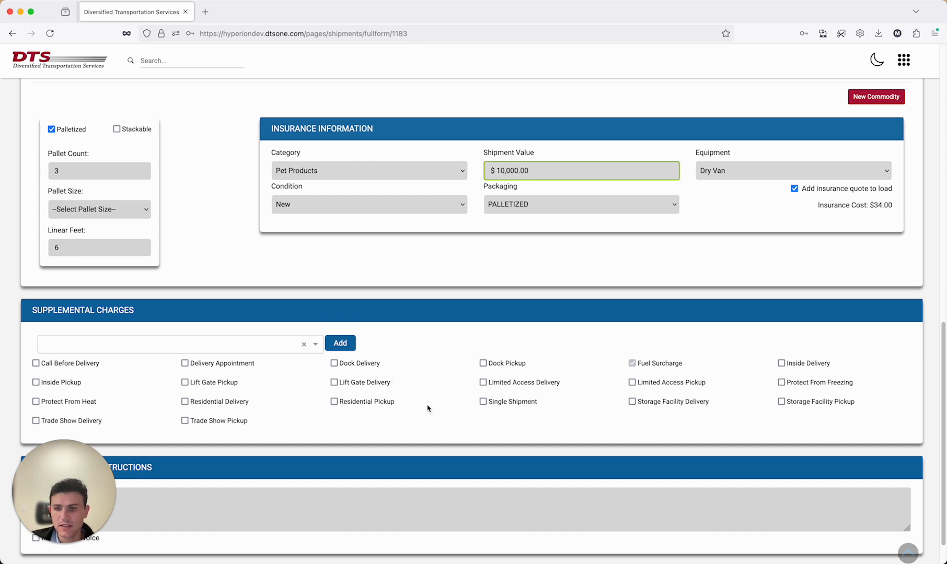
scroll(429, 407, "down", 1)
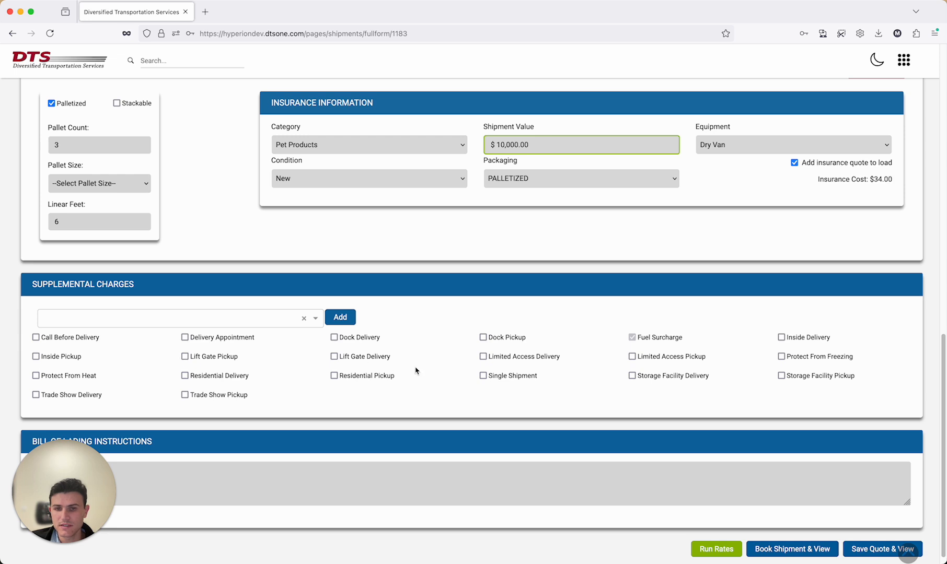
left_click(253, 318)
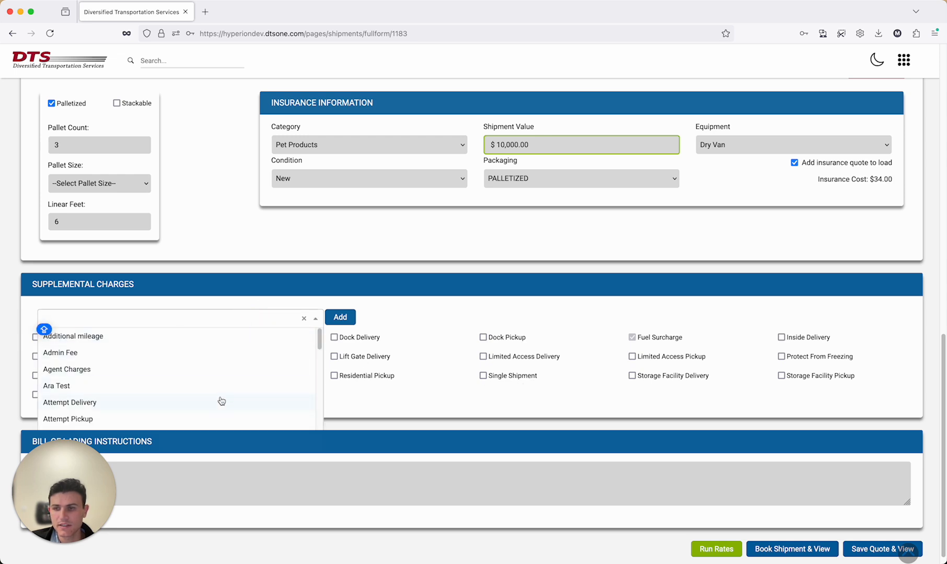
left_click(382, 295)
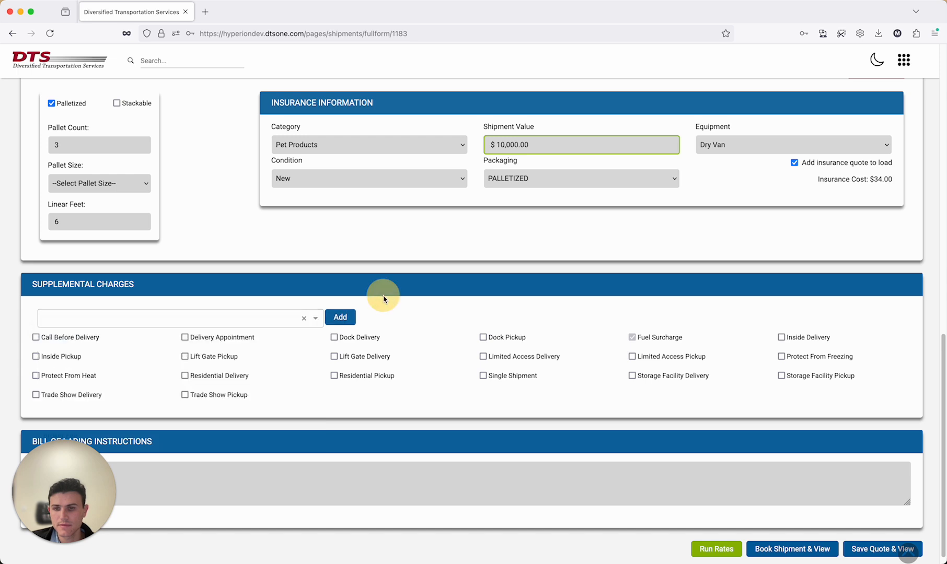
scroll(378, 305, "down", 1)
left_click(181, 461)
left_click(102, 441)
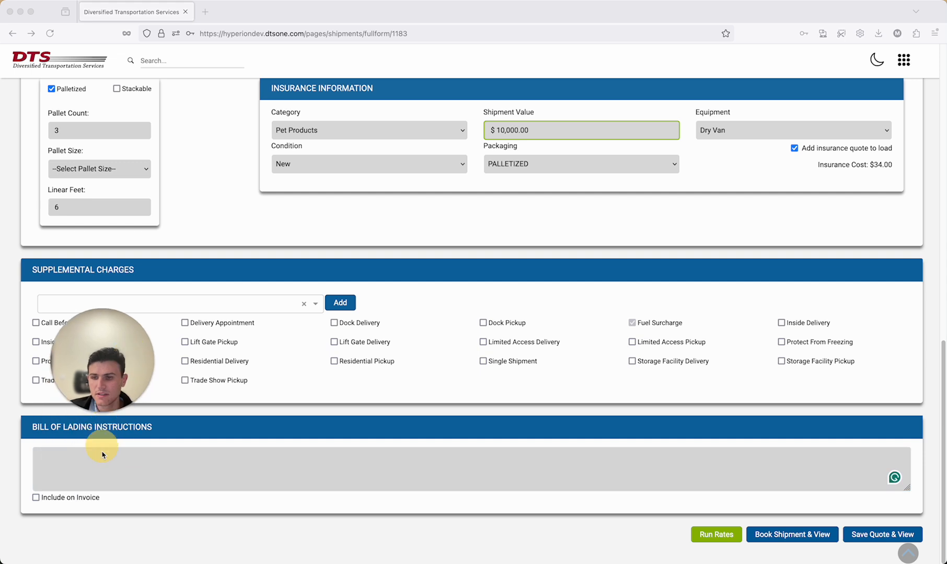
left_click(128, 465)
left_click_drag(98, 389, 59, 519)
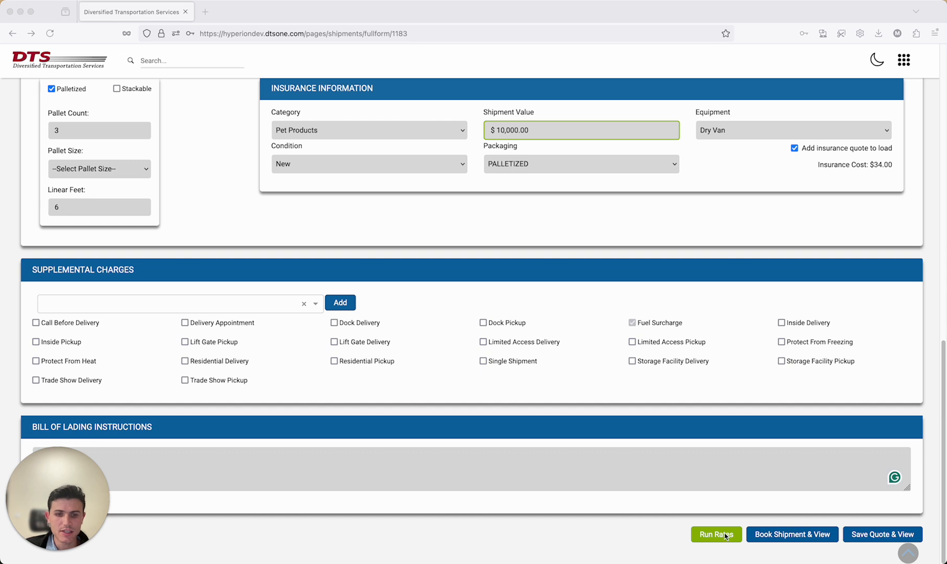
left_click(671, 504)
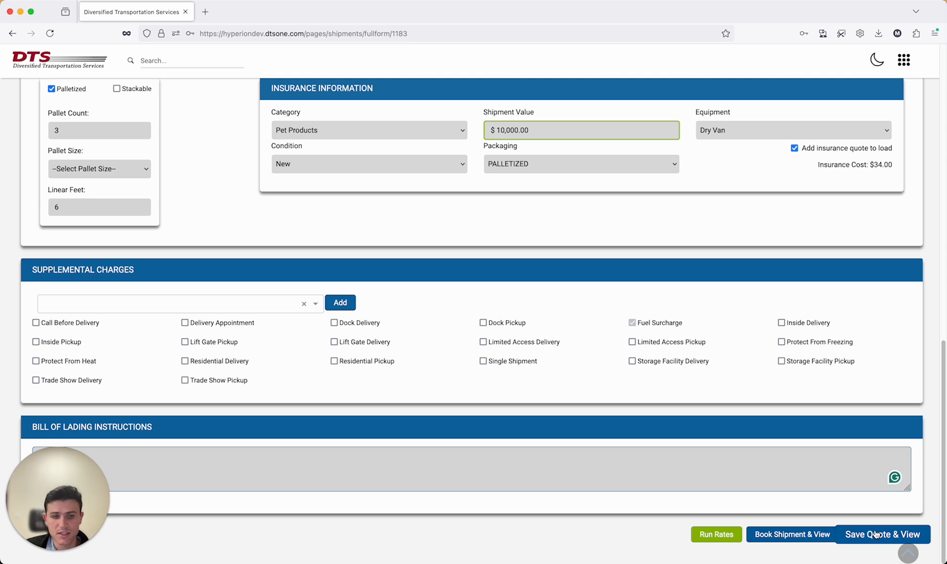
Run rates for the shipment and view the cost breakdown of the Central Transport standard rate.
left_click(718, 537)
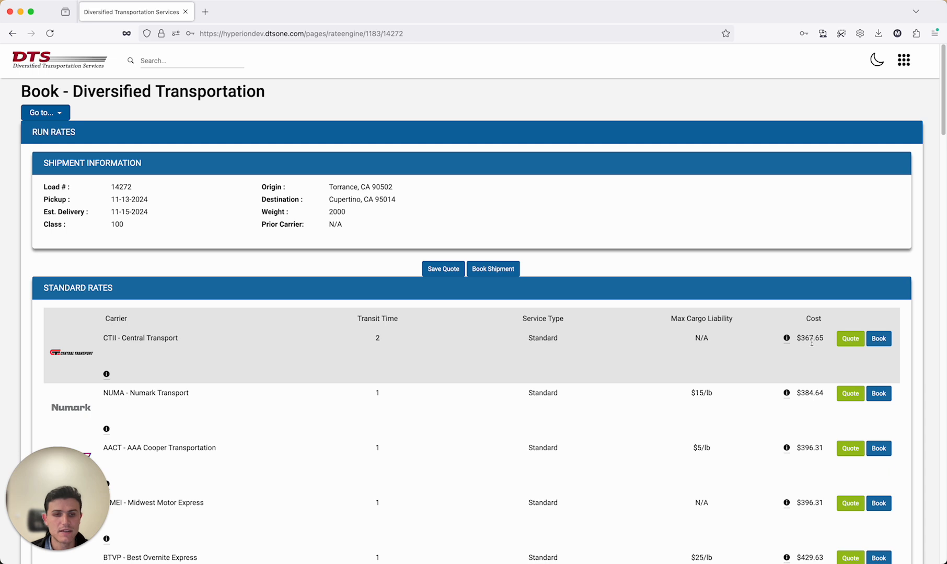
mouse_move(788, 339)
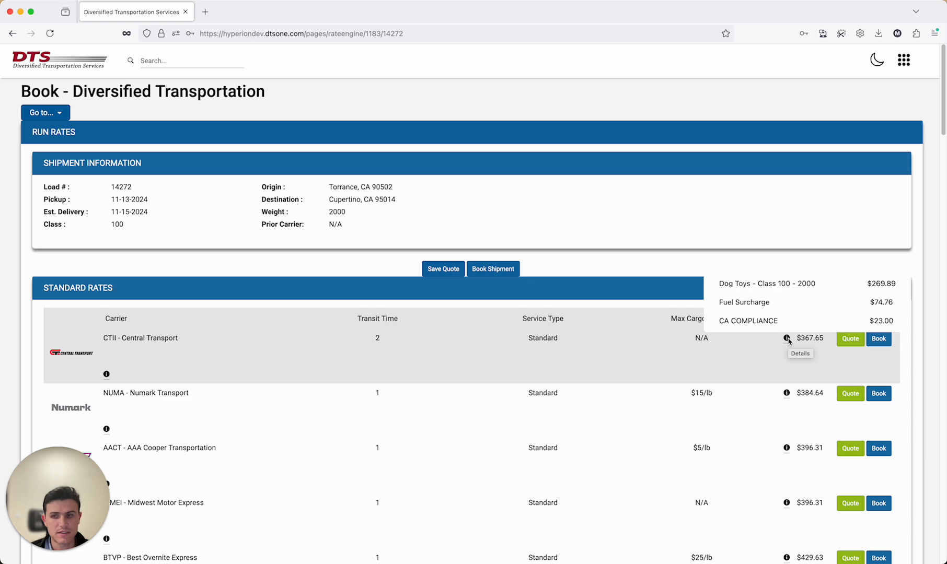
Review the carriers, transit times, service types, cargo liability and costs in the standard and guaranteed rates.
scroll(491, 407, "down", 3)
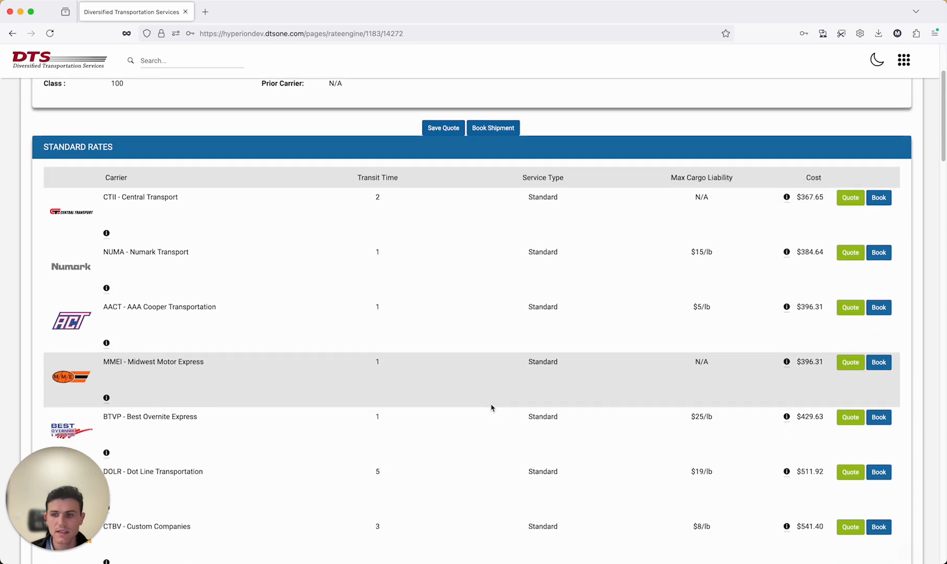
scroll(491, 408, "down", 7)
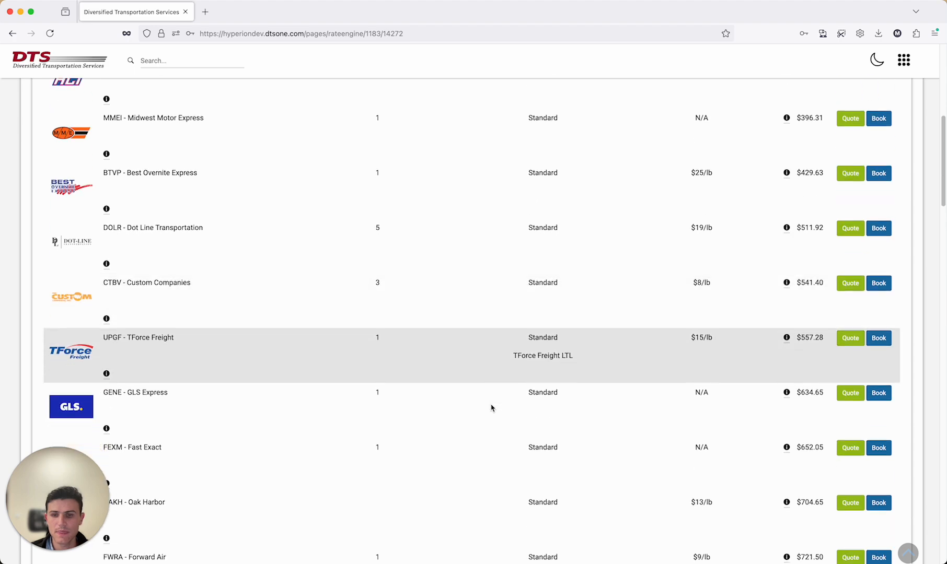
scroll(491, 407, "down", 7)
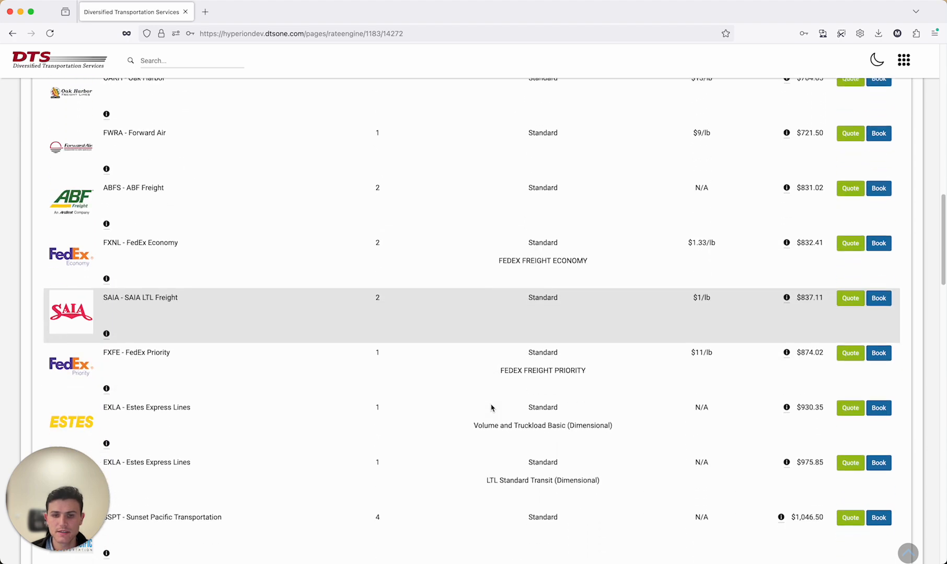
scroll(491, 407, "down", 8)
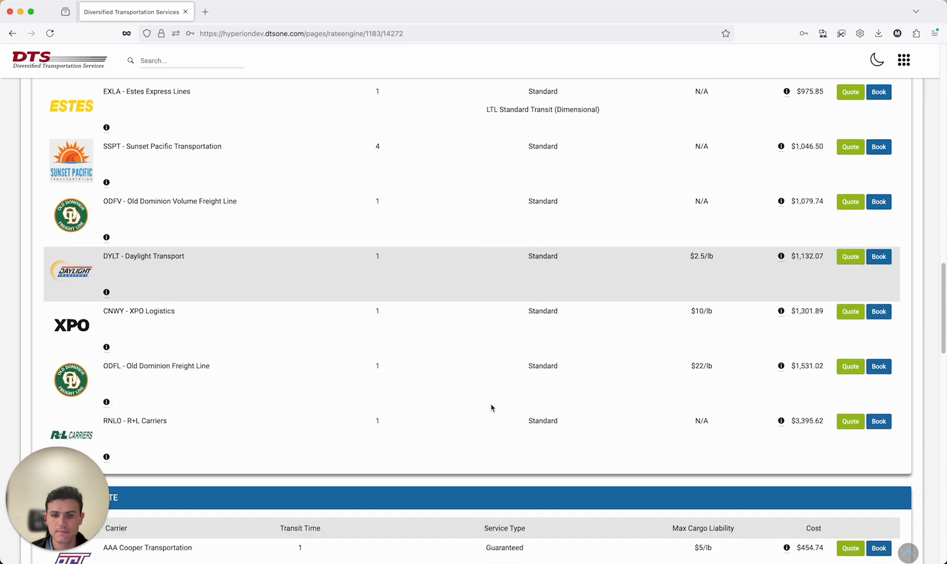
scroll(491, 407, "down", 3)
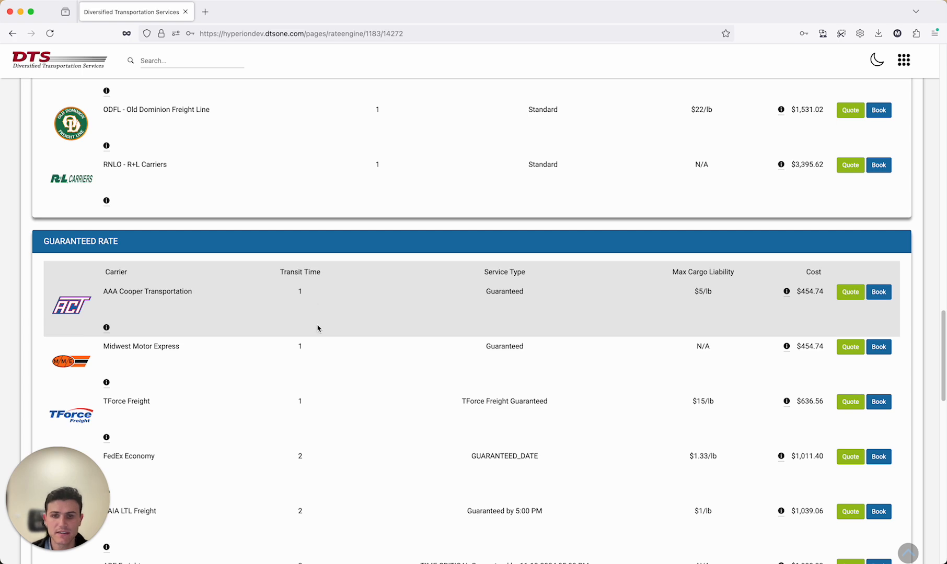
scroll(502, 324, "down", 2)
scroll(514, 324, "down", 15)
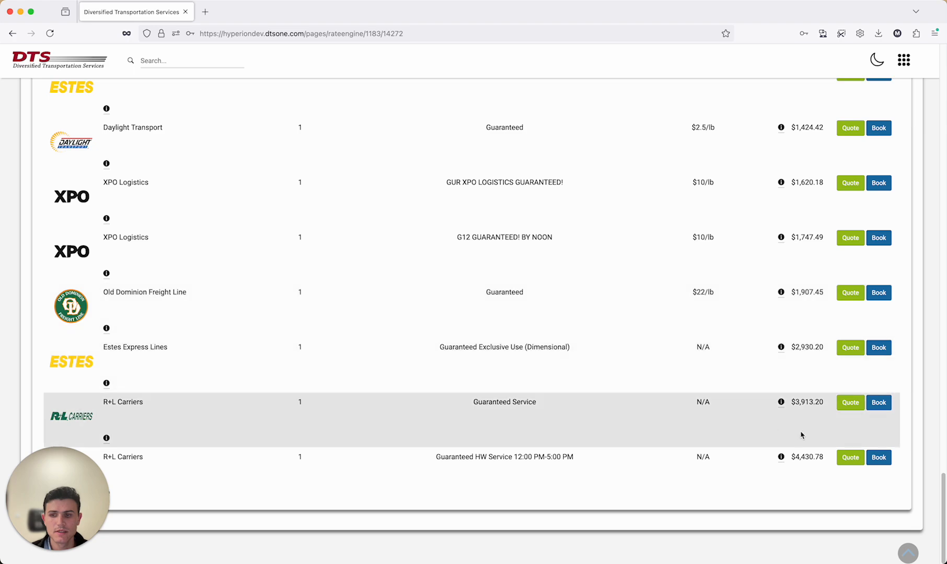
left_click_drag(944, 486, 922, 85)
scroll(640, 304, "up", 3)
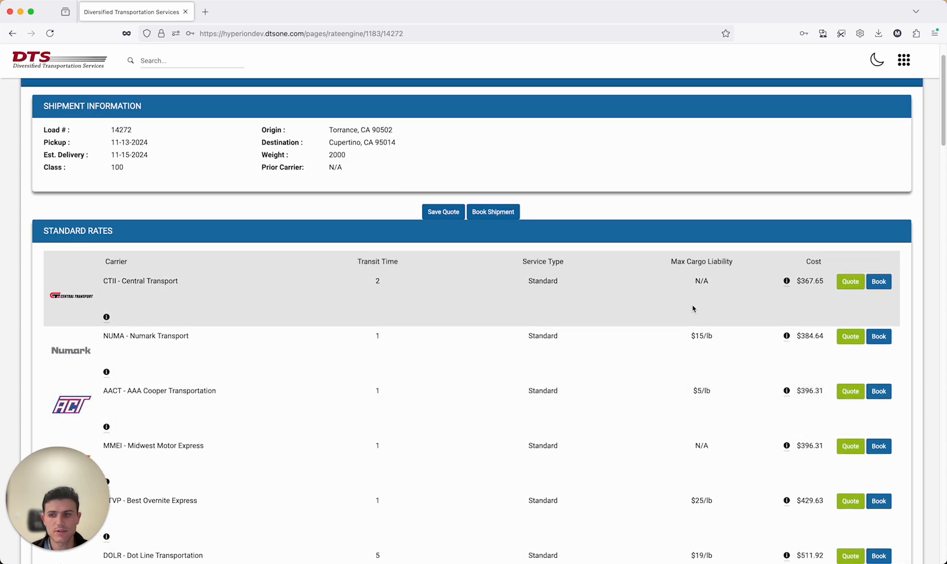
Quote the shipment with the Central Transport standard rate and check the load's status on its shipment profile.
left_click(848, 283)
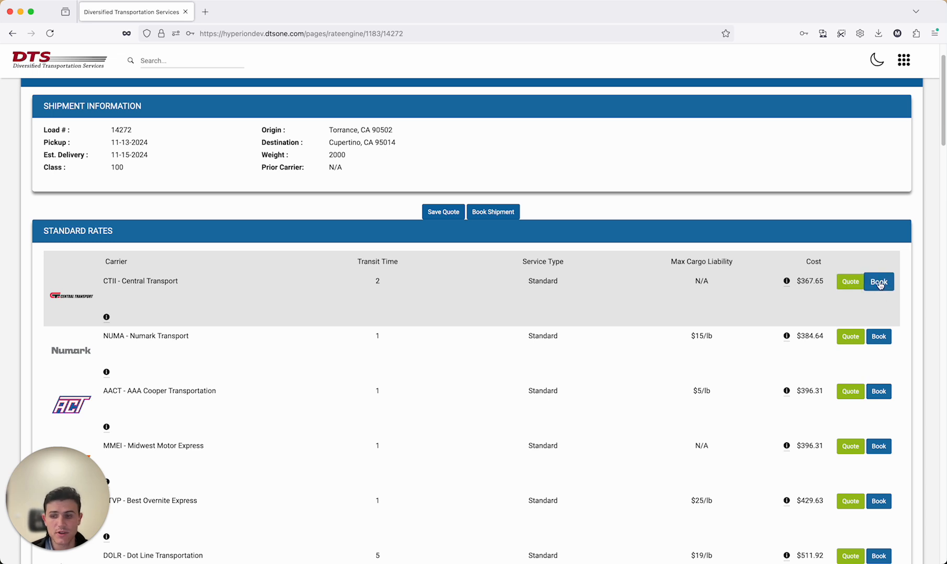
left_click(851, 282)
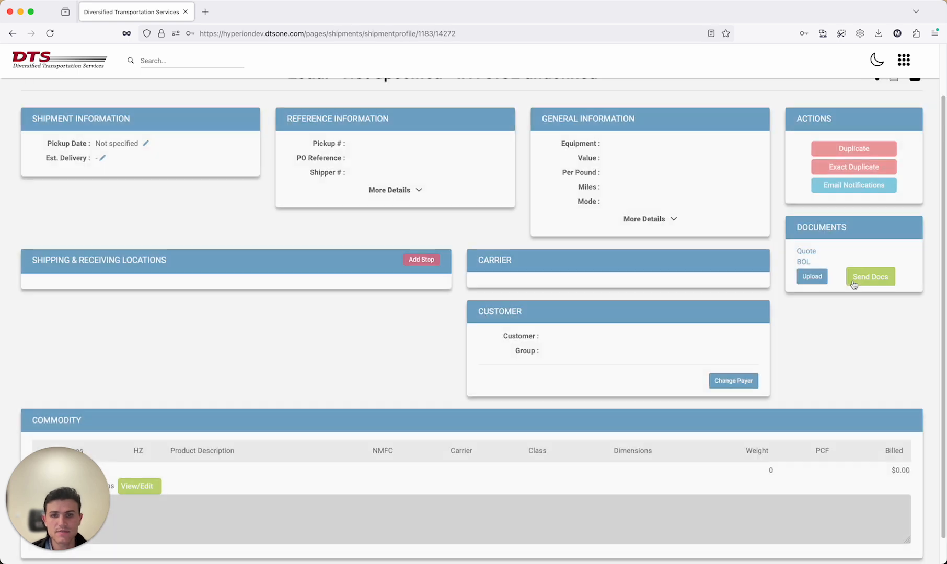
scroll(562, 302, "up", 2)
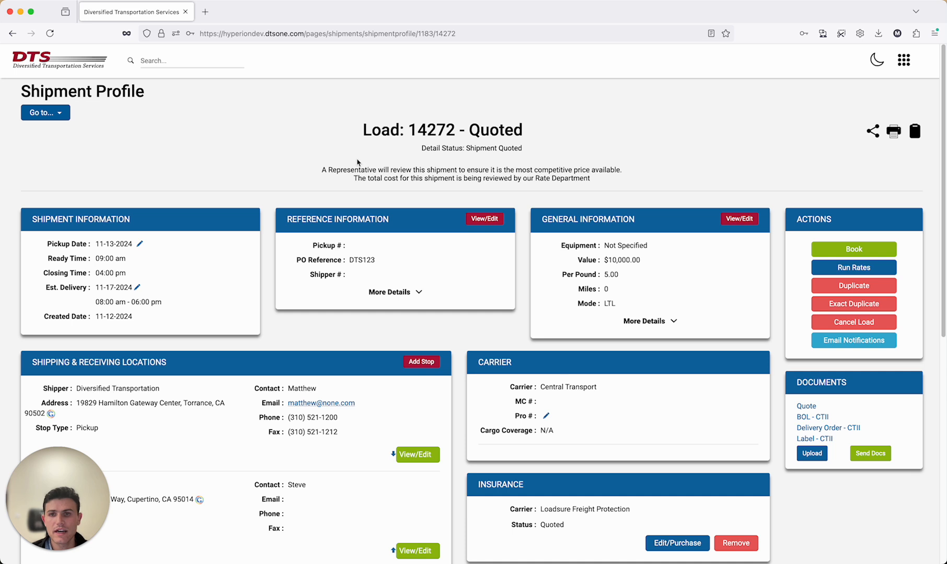
left_click_drag(471, 133, 527, 134)
left_click(527, 135)
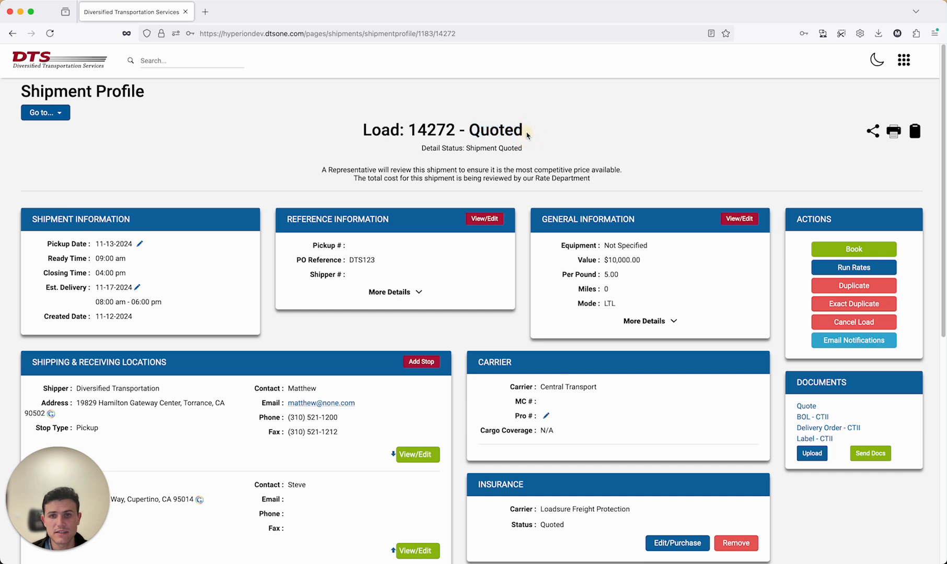